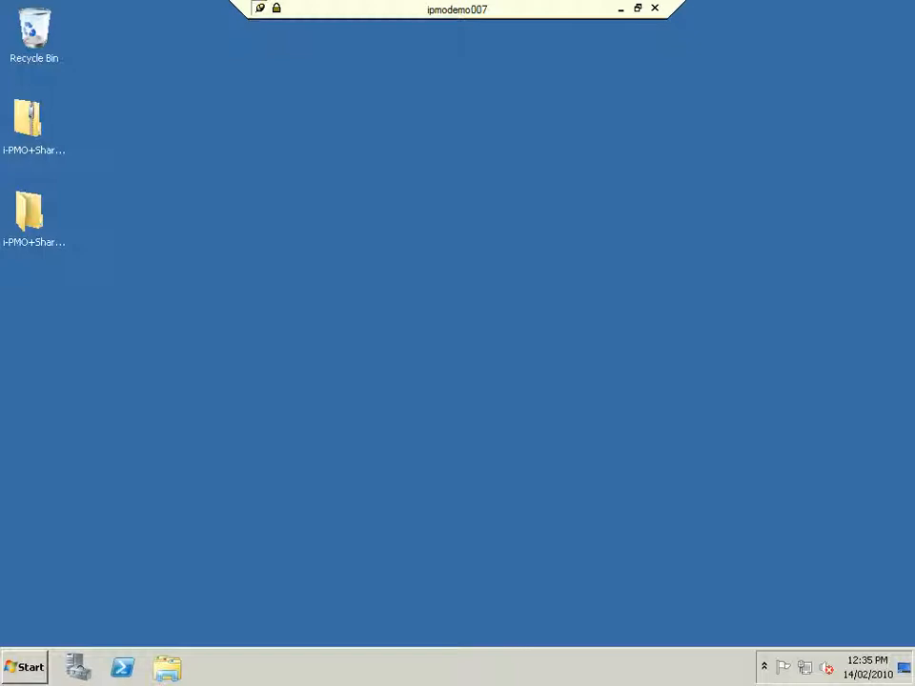
# - Open SharePoint 3.0 Central Administration and go to the Reporting Schemas page of the i-PMO SharePoint Data Miner
pyautogui.click(29, 667)
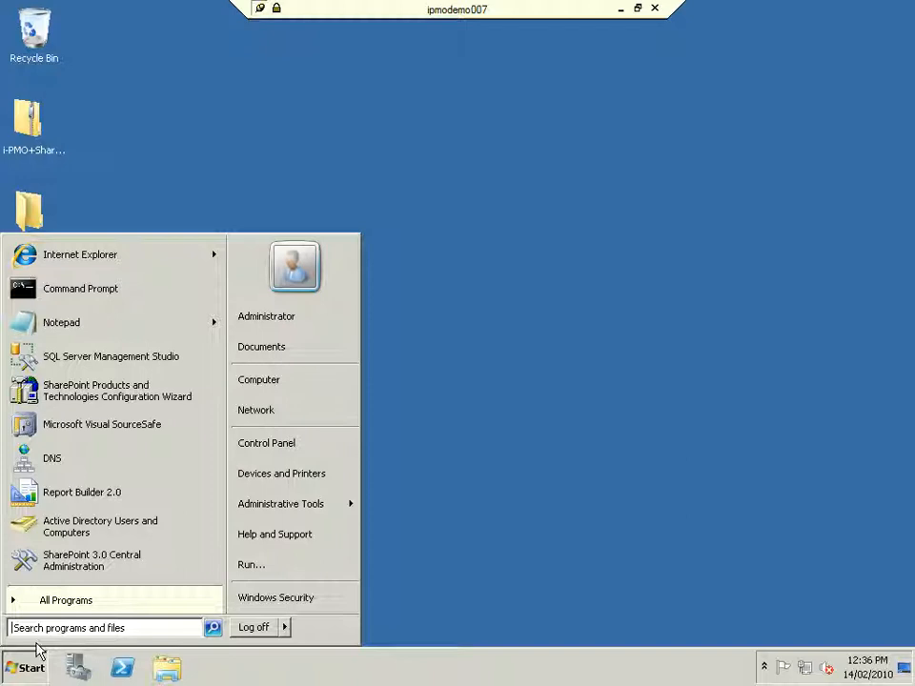
pyautogui.click(95, 564)
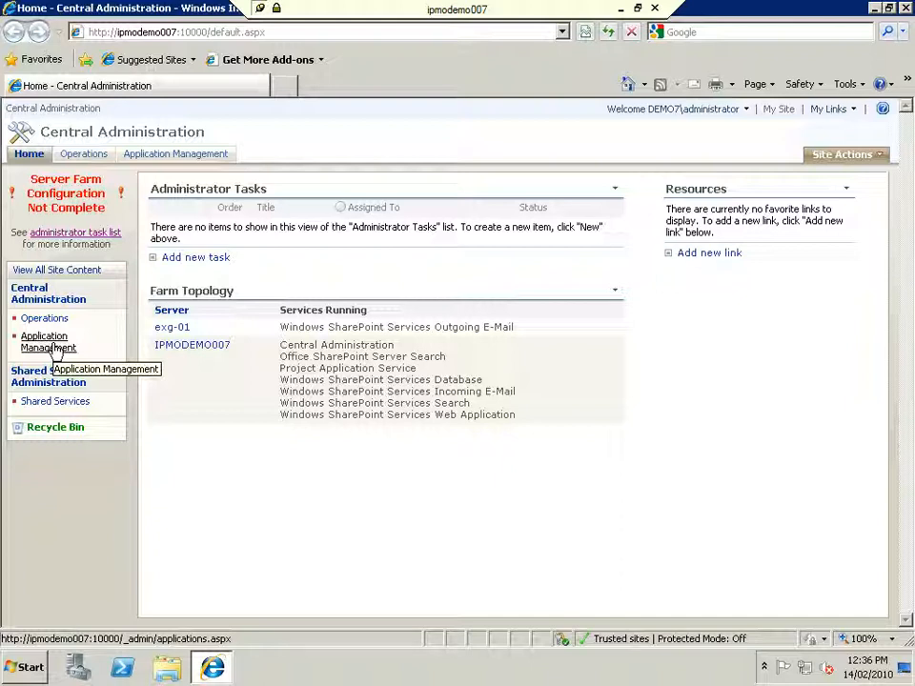
pyautogui.click(56, 348)
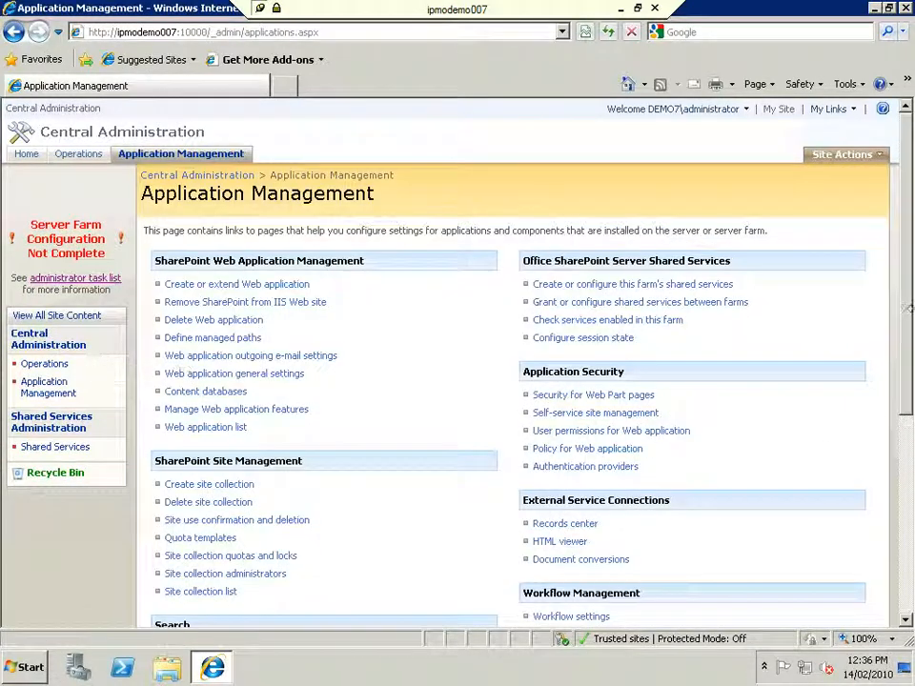
pyautogui.moveTo(905, 314); pyautogui.dragTo(906, 556)
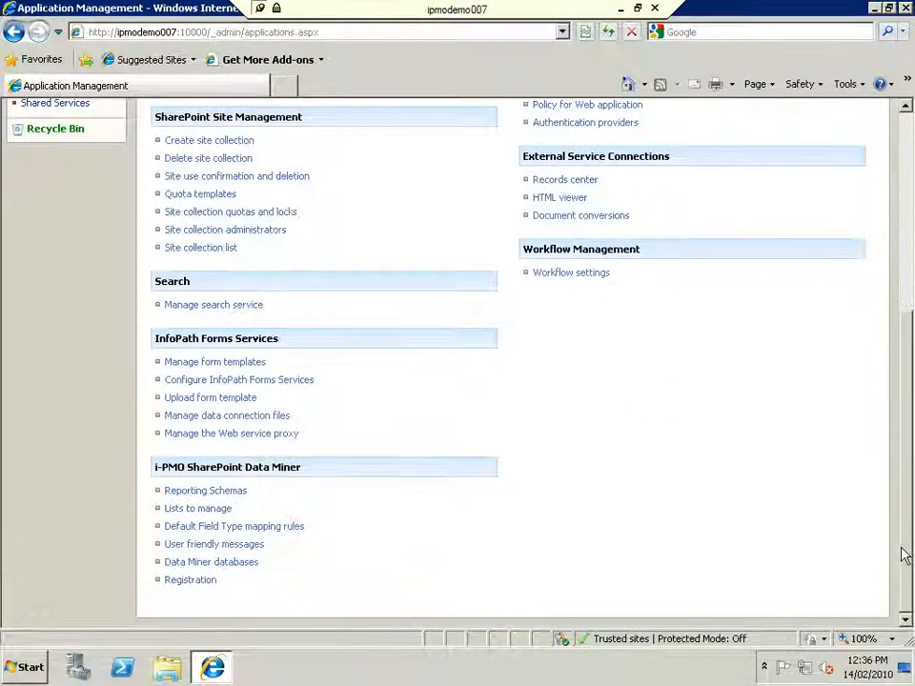
pyautogui.click(197, 492)
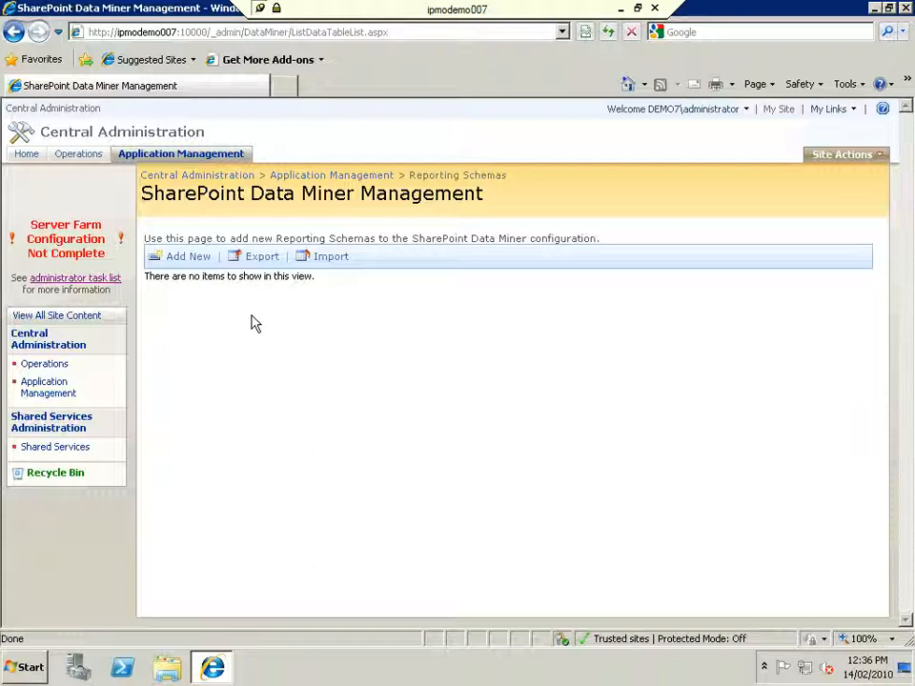
# - Create a new reporting schema named Issues, with Issues as its list data table name
pyautogui.click(191, 266)
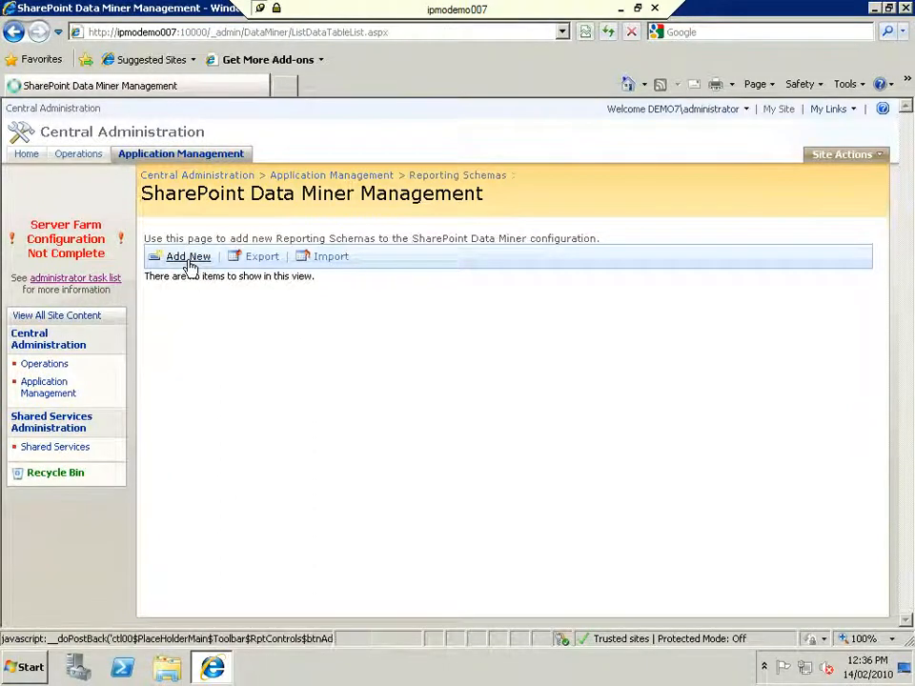
pyautogui.click(568, 359)
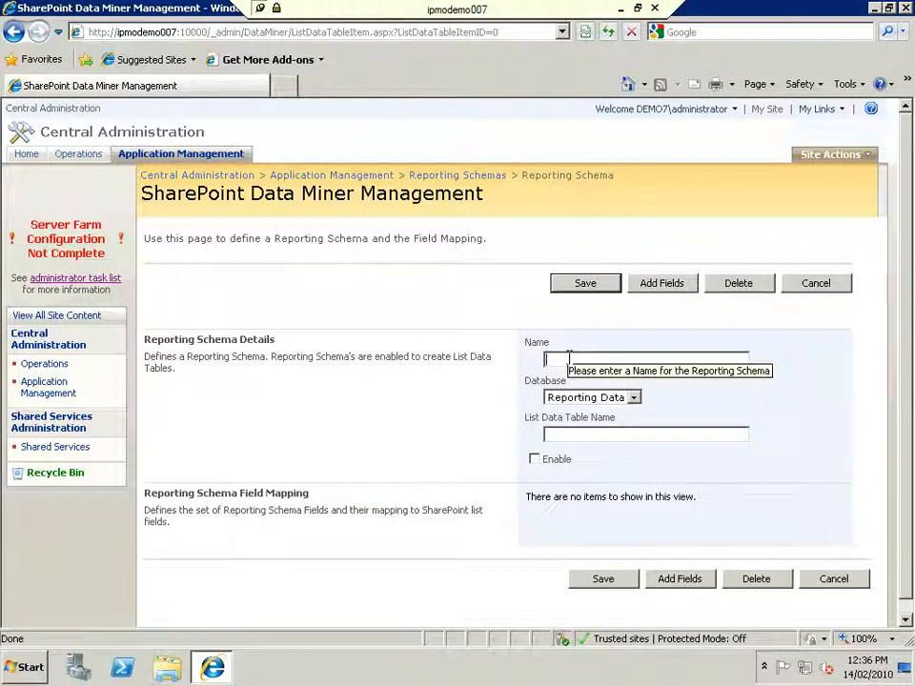
pyautogui.write('Issues')
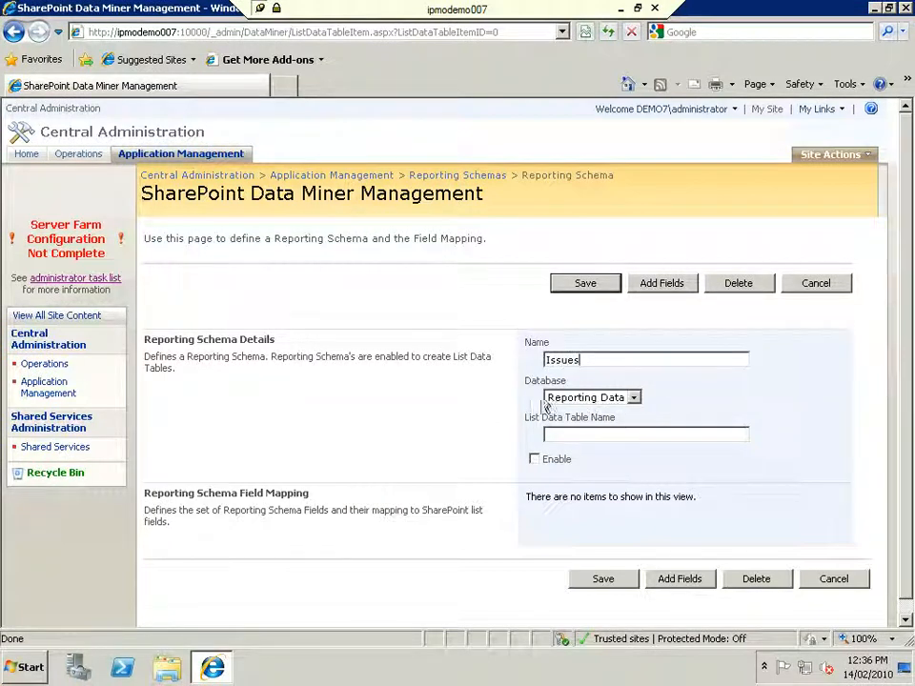
pyautogui.click(580, 435)
pyautogui.write('Issues')
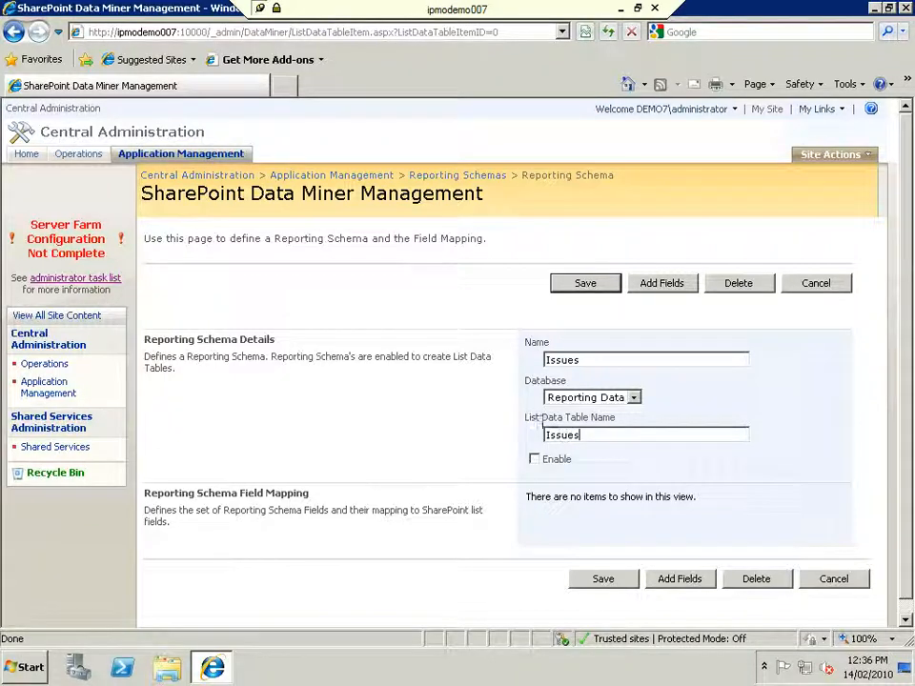
pyautogui.moveTo(598, 439); pyautogui.dragTo(535, 435)
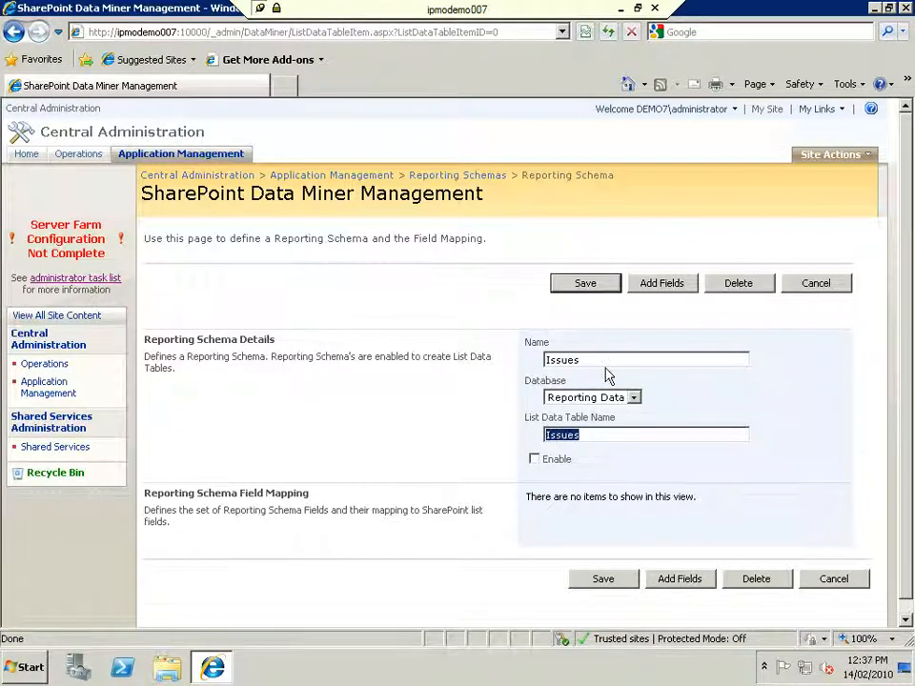
pyautogui.moveTo(604, 361); pyautogui.dragTo(536, 359)
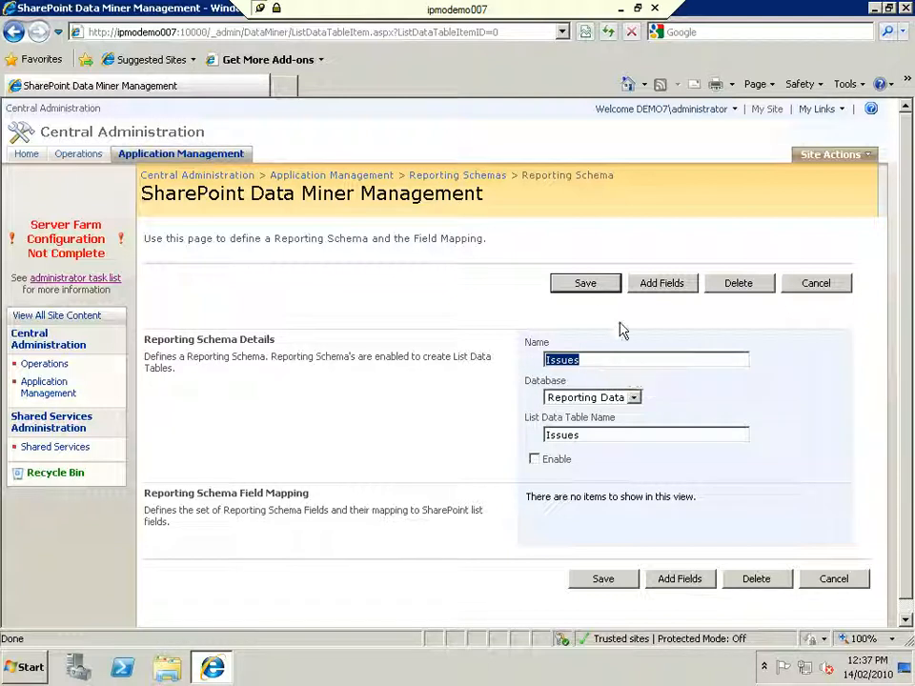
# - Start adding fields to the schema and set the site collection to /PWA in the SharePoint PROJECT - 80 web application
pyautogui.click(654, 291)
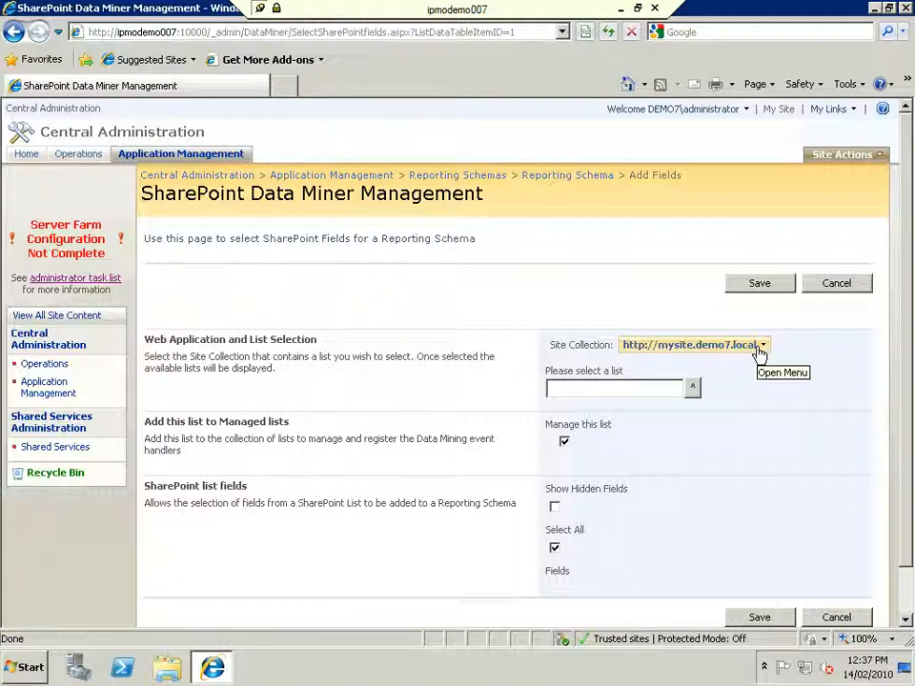
pyautogui.click(761, 351)
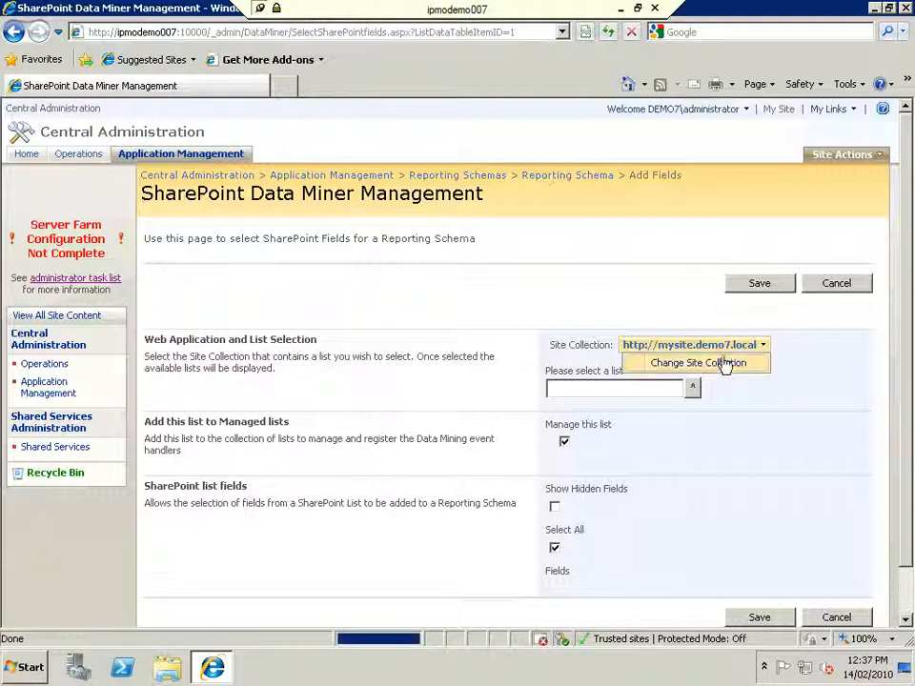
pyautogui.click(698, 364)
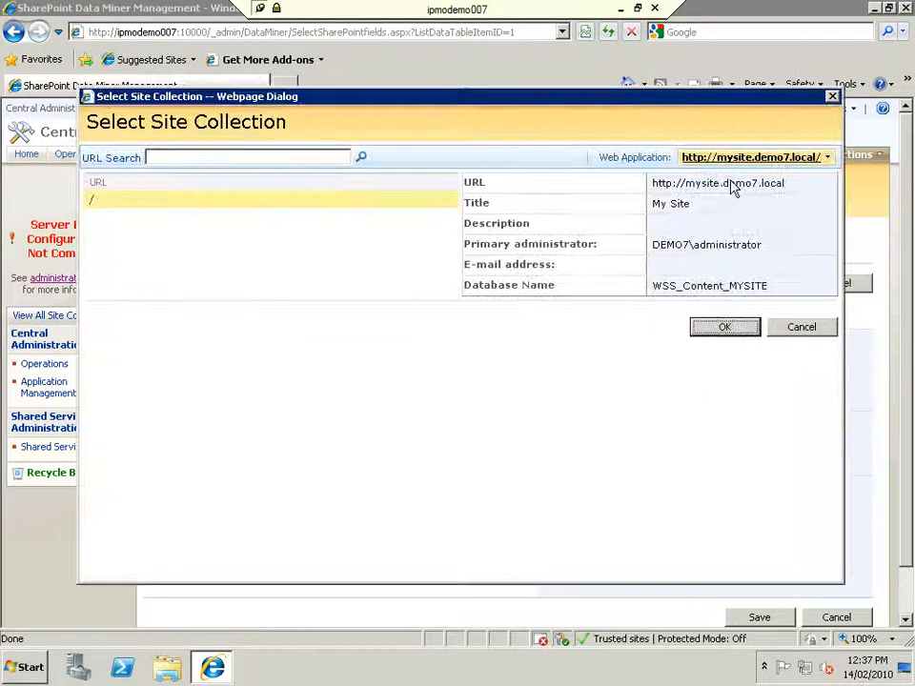
pyautogui.click(746, 162)
pyautogui.click(739, 179)
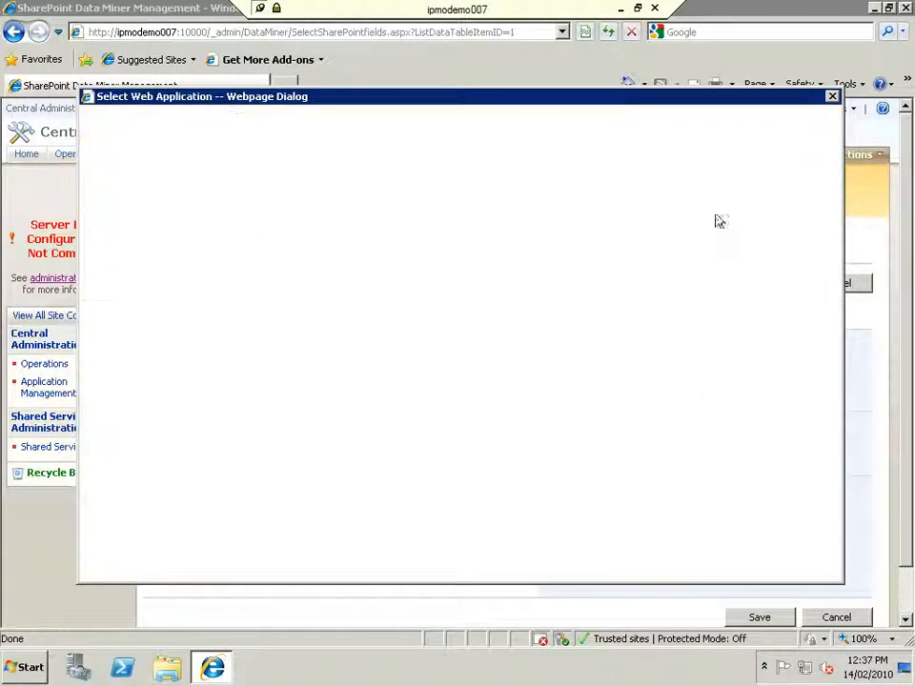
pyautogui.click(152, 191)
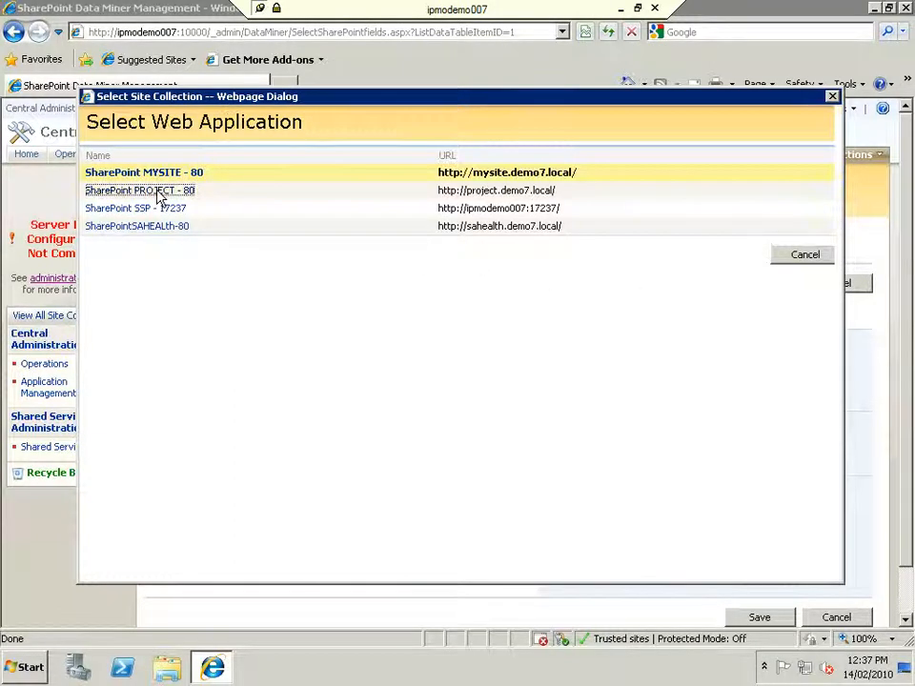
pyautogui.click(99, 218)
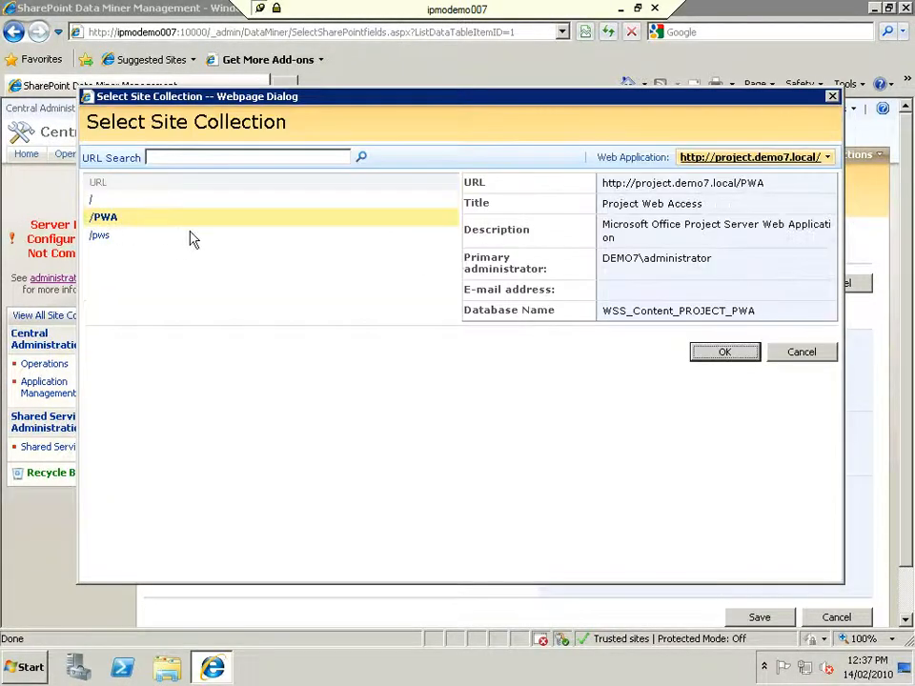
pyautogui.click(746, 358)
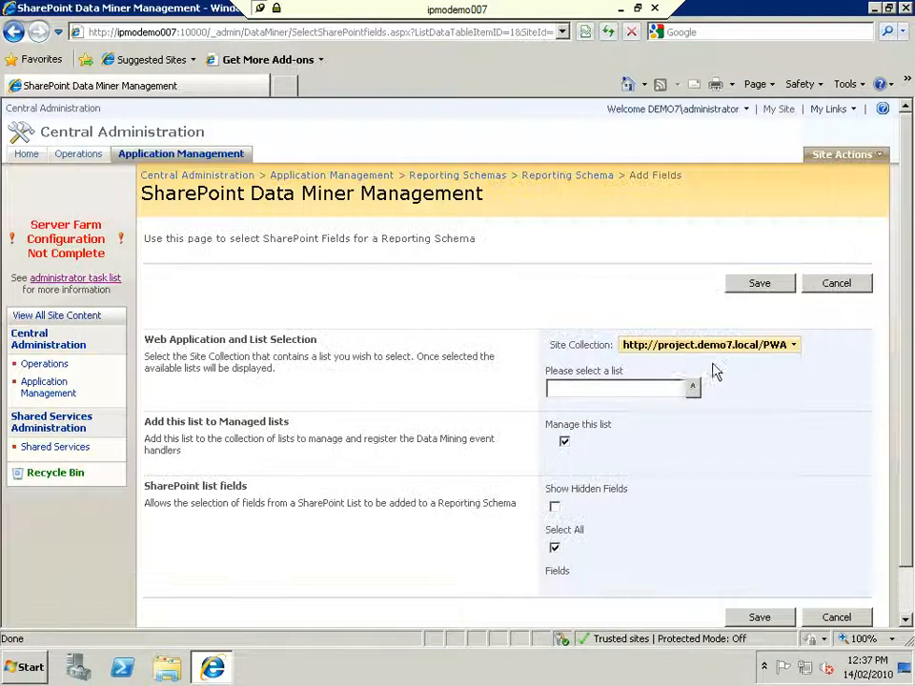
# - Choose the Issues list from the PWA/Test 01 site and save all its fields to the schema, keeping the list managed
pyautogui.click(693, 387)
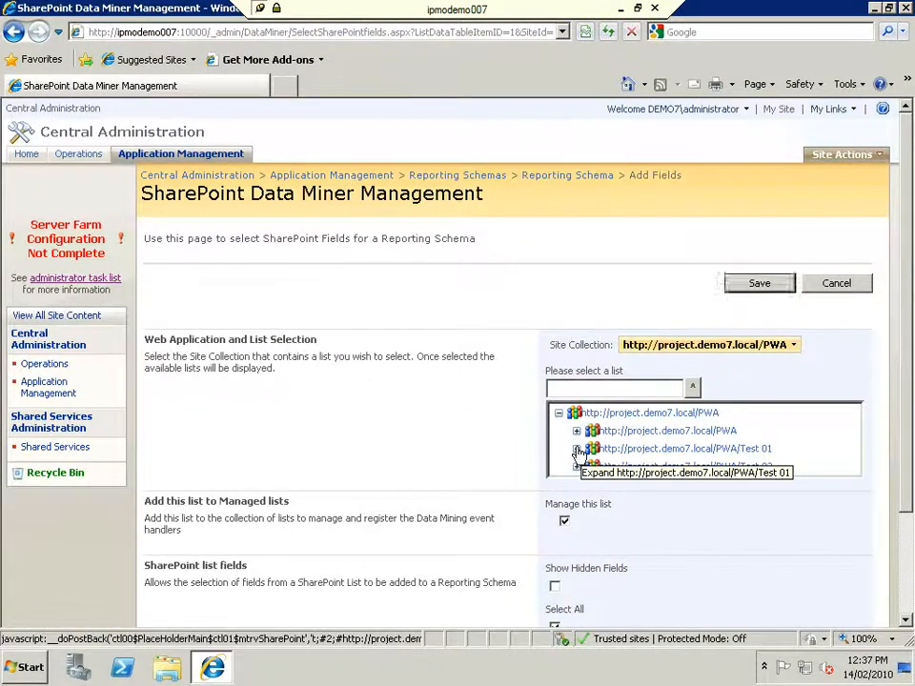
pyautogui.click(671, 449)
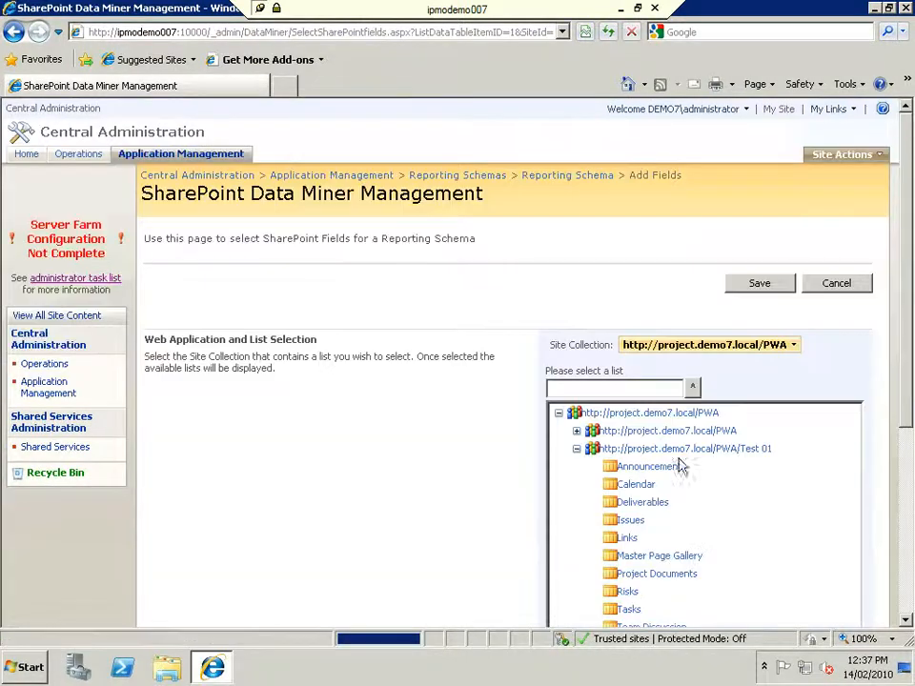
pyautogui.click(630, 523)
pyautogui.moveTo(904, 363); pyautogui.dragTo(905, 527)
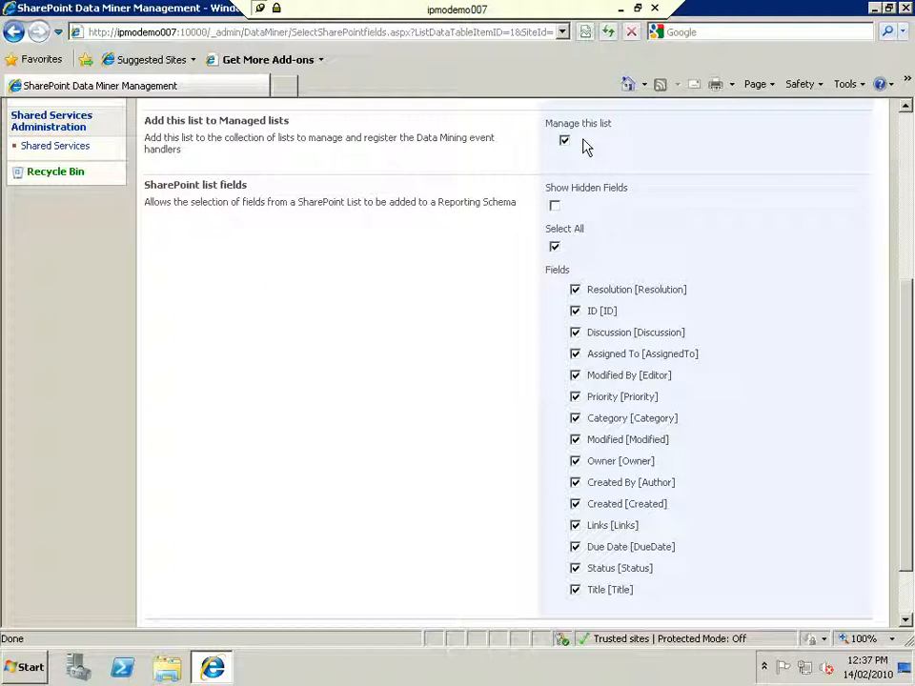
pyautogui.moveTo(904, 395); pyautogui.dragTo(908, 438)
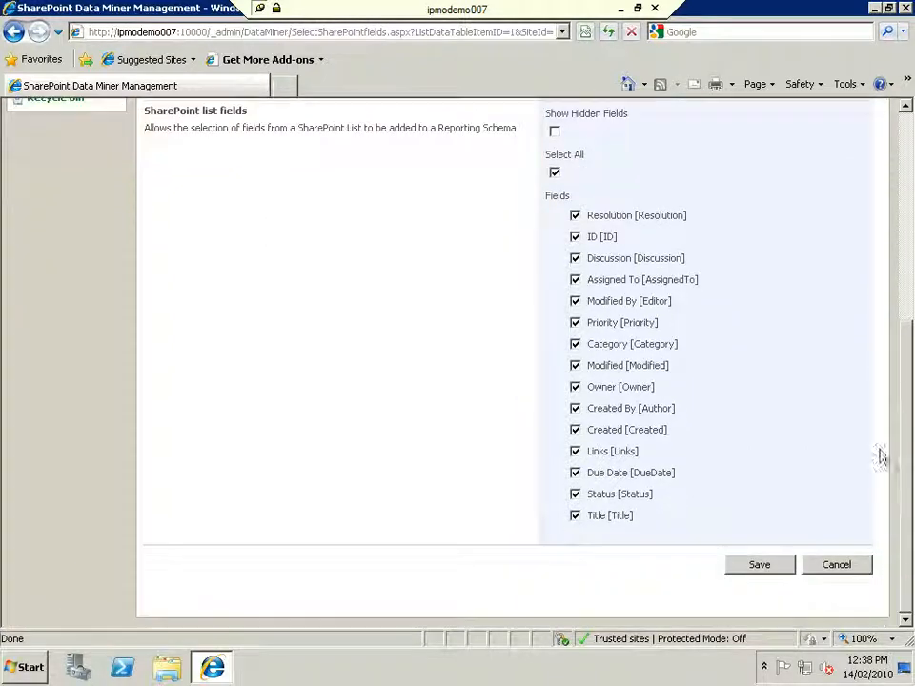
pyautogui.click(770, 567)
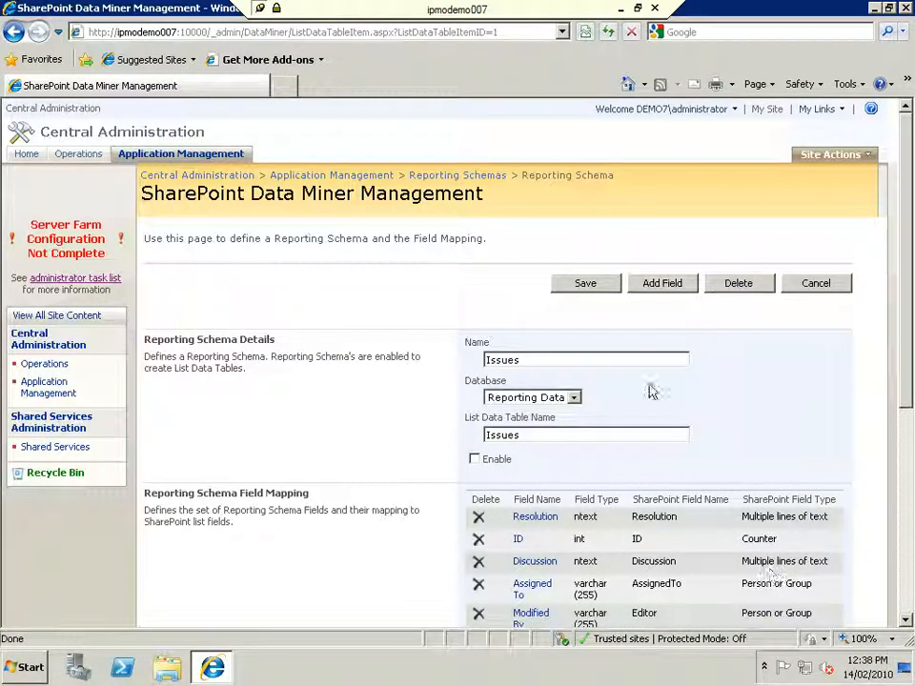
# - Enable the Issues reporting schema and save it
pyautogui.moveTo(909, 313); pyautogui.dragTo(909, 368)
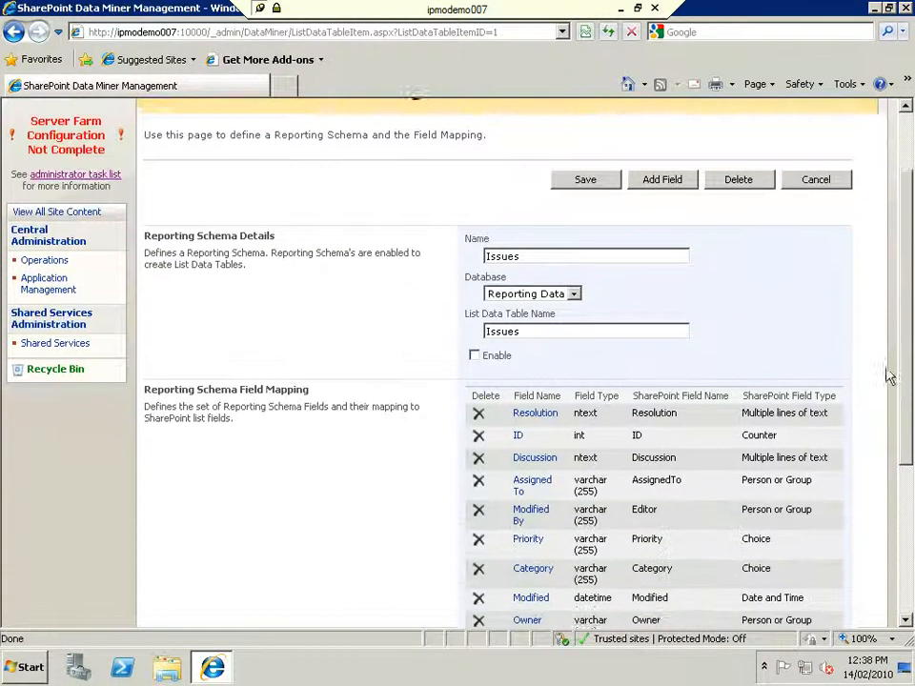
pyautogui.click(475, 351)
pyautogui.click(508, 393)
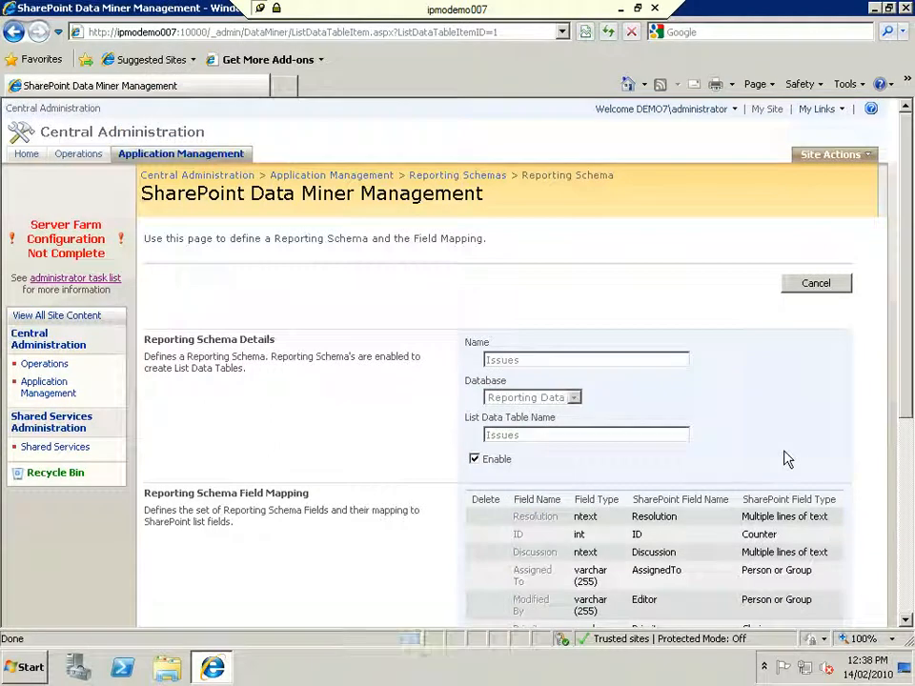
# - Return to Application Management and open the Data Miner's Lists to manage page
pyautogui.click(48, 389)
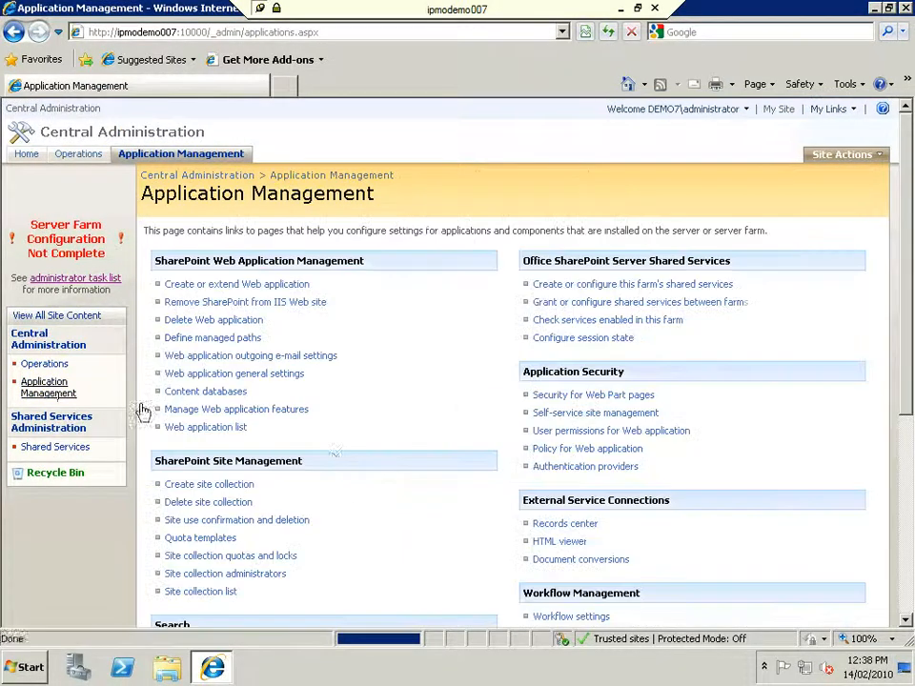
pyautogui.scroll(-5, 332, 461)
pyautogui.scroll(-1, 334, 471)
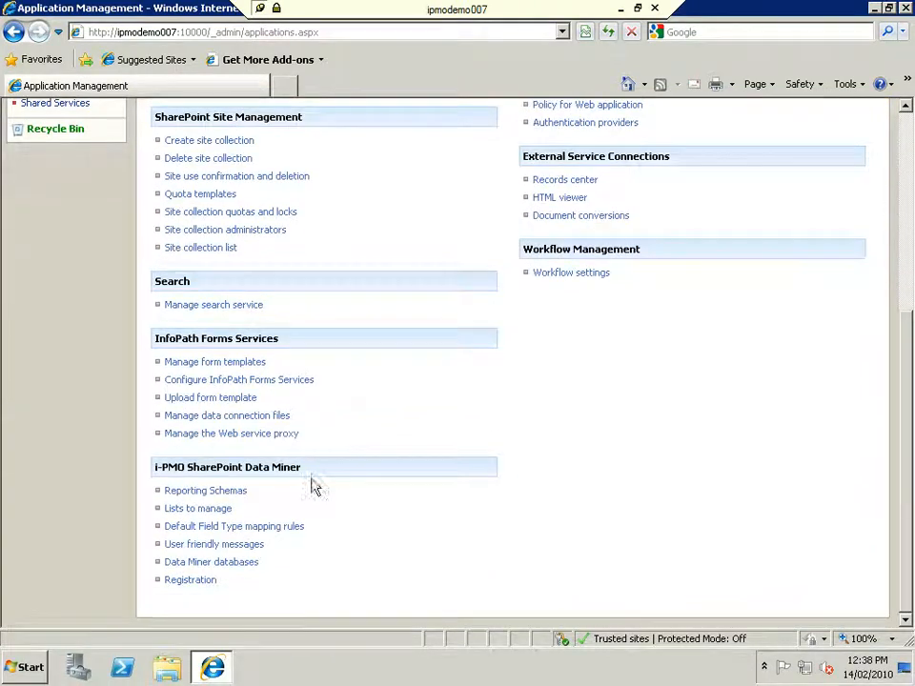
pyautogui.click(186, 511)
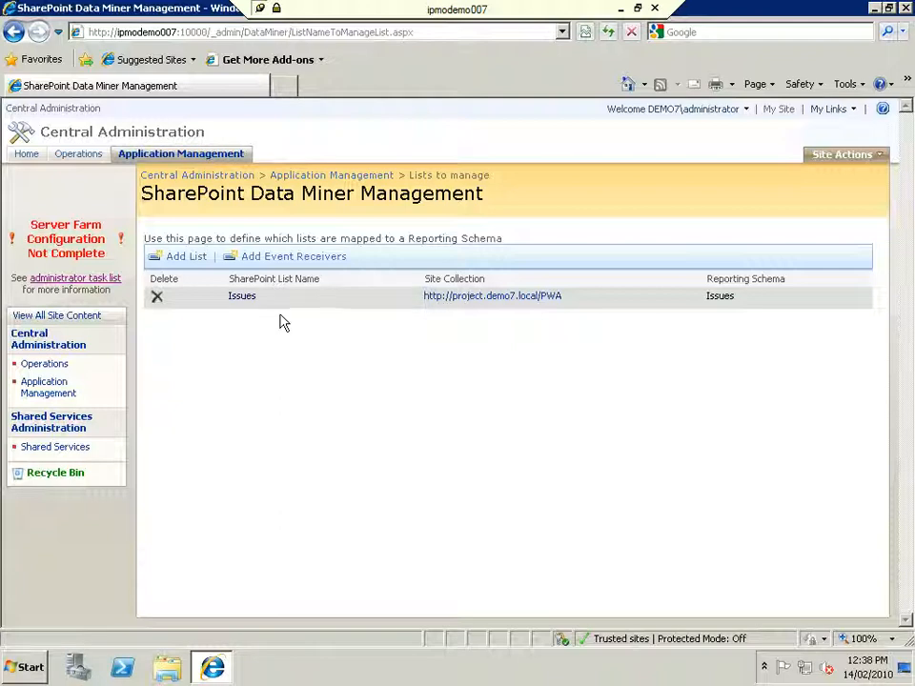
pyautogui.click(186, 259)
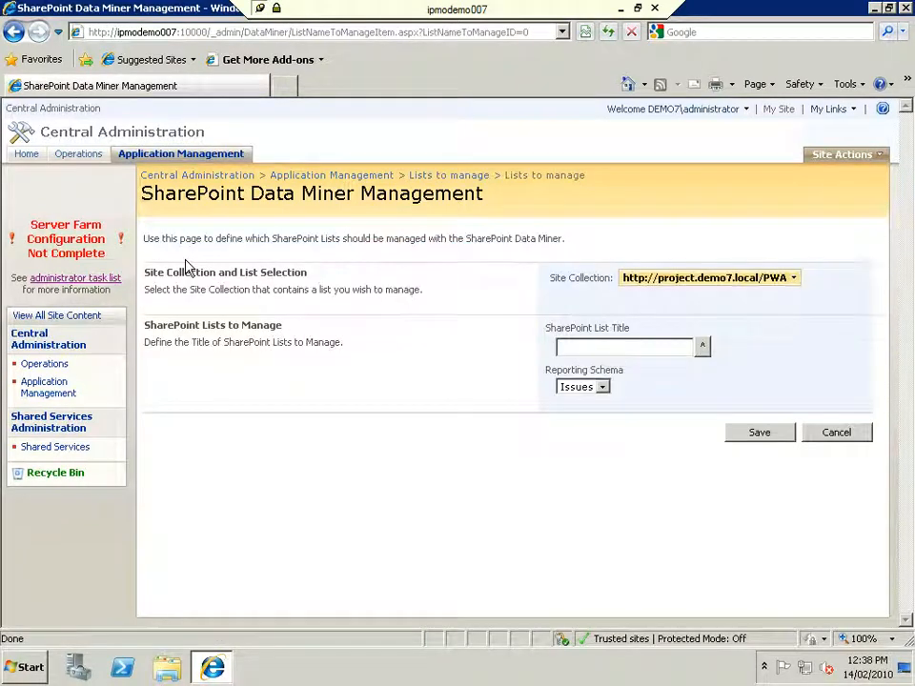
pyautogui.click(753, 280)
pyautogui.click(729, 296)
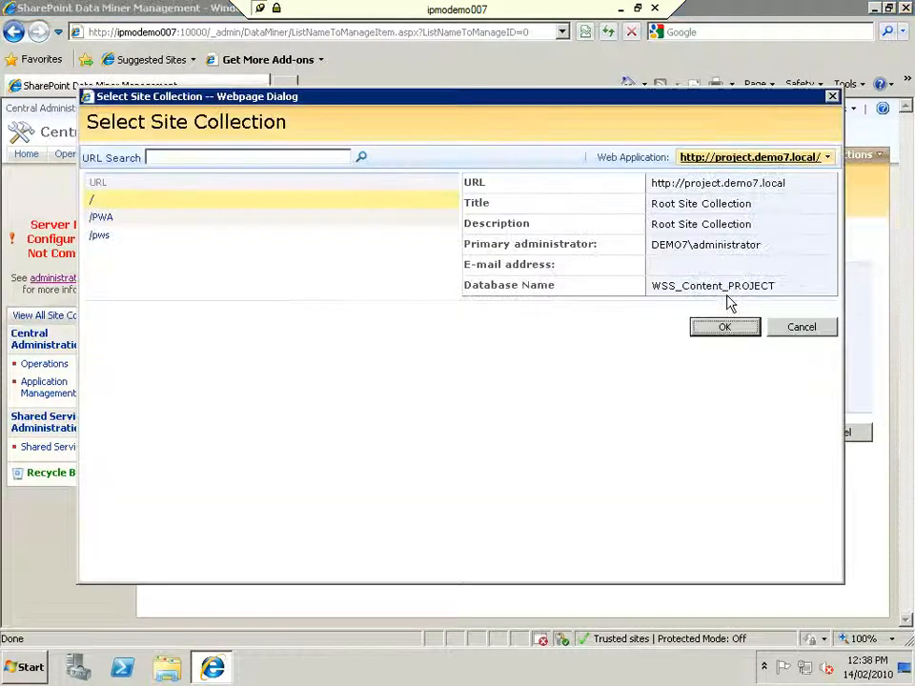
pyautogui.click(100, 237)
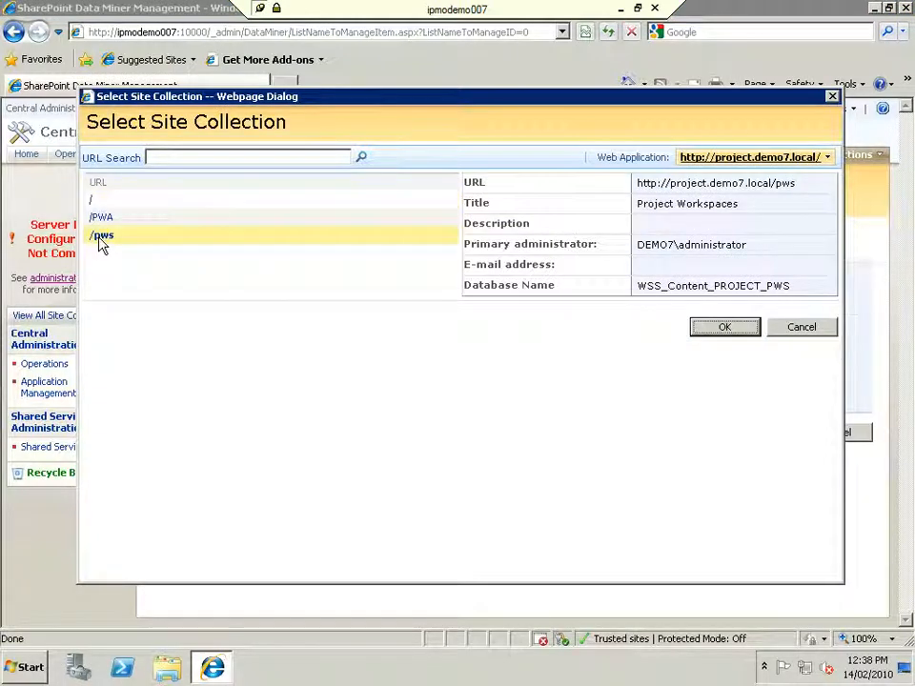
pyautogui.click(725, 327)
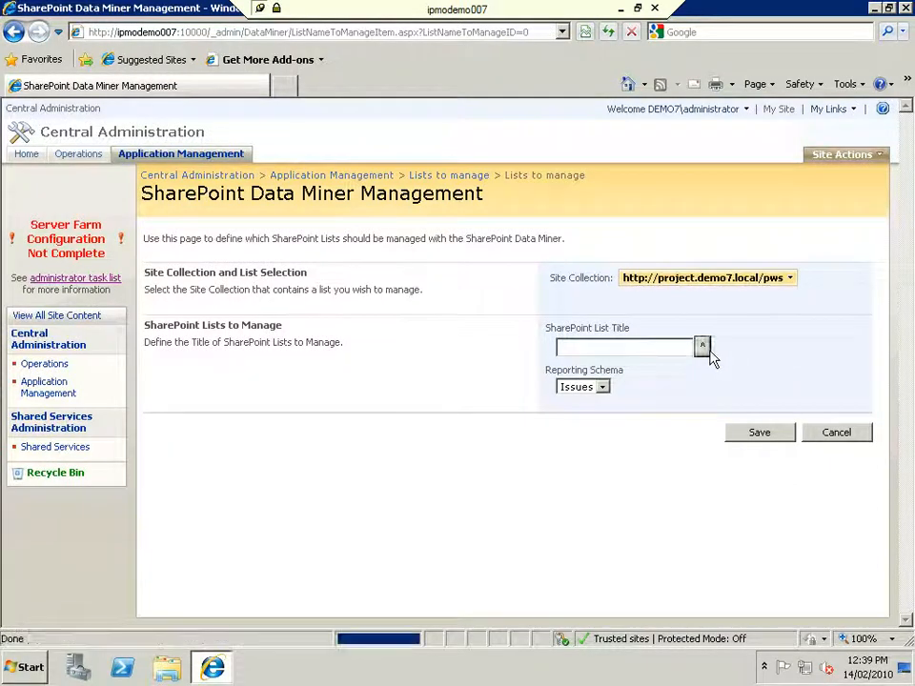
# - Select the Issues list from the pws/Test 03 site, map it to the Issues reporting schema, and save the entry
pyautogui.click(703, 347)
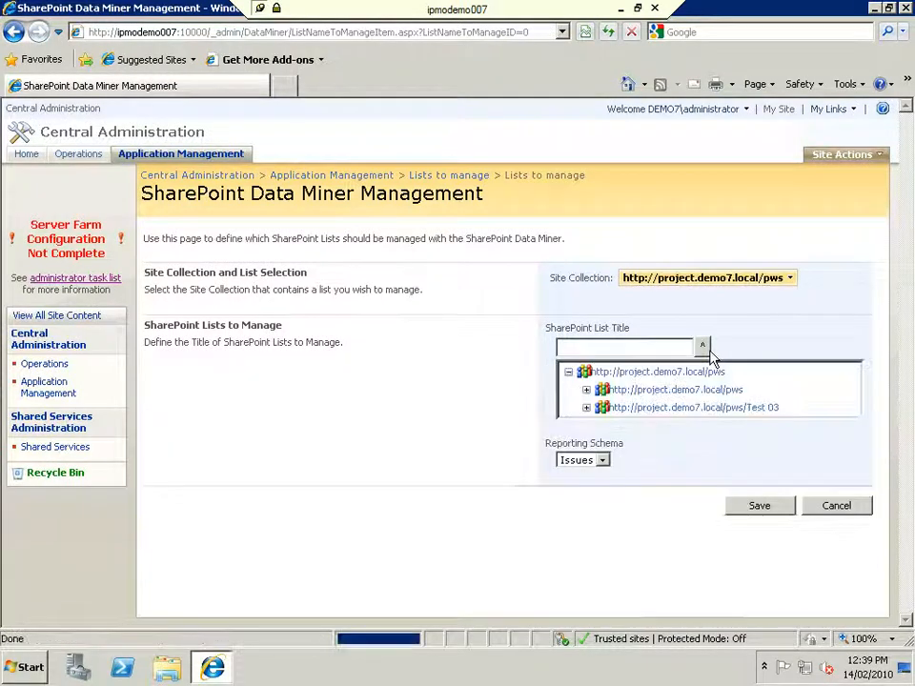
pyautogui.click(587, 408)
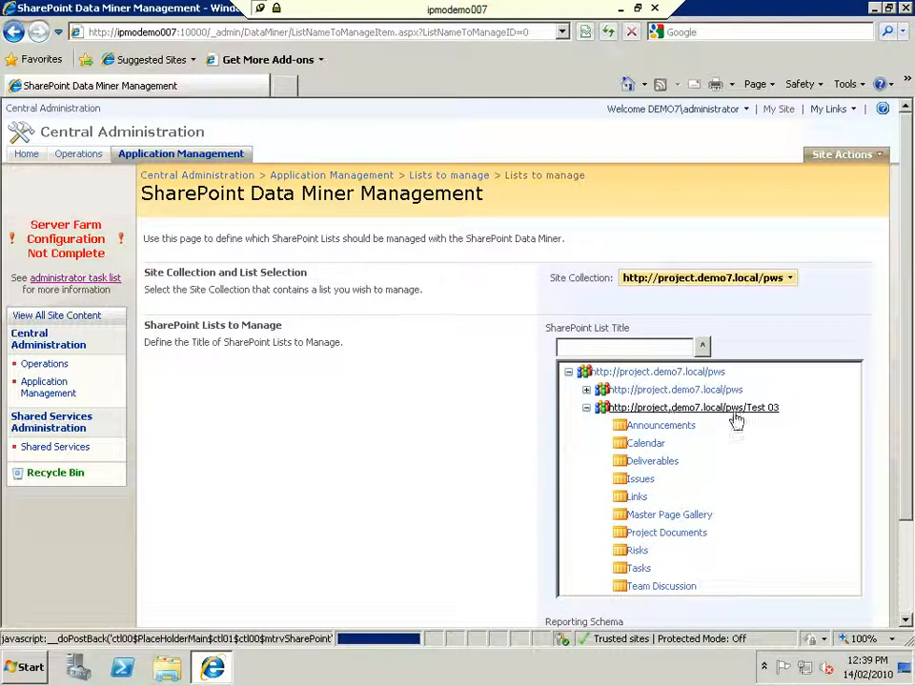
pyautogui.click(643, 480)
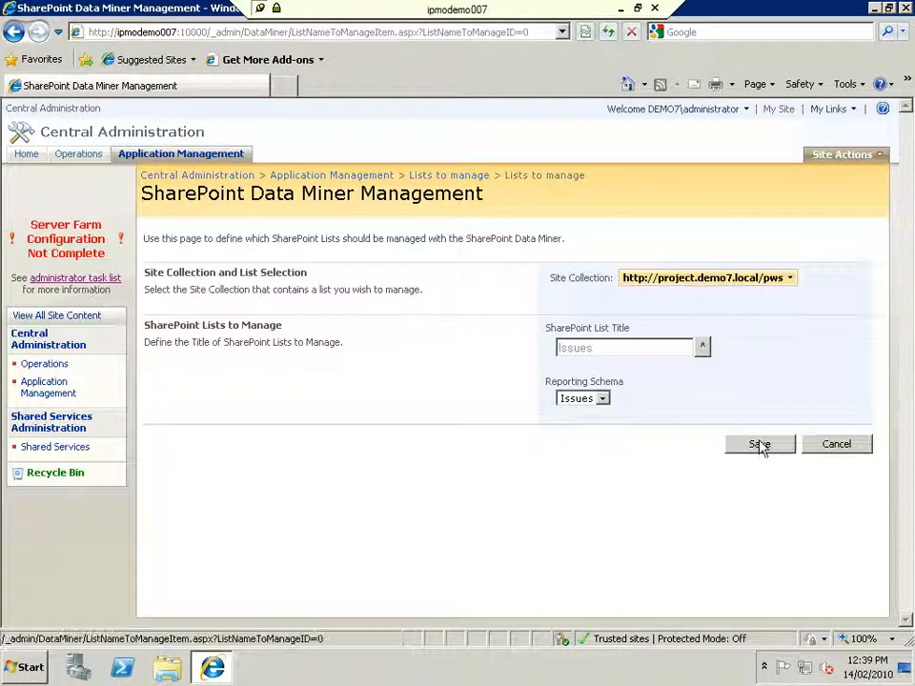
pyautogui.click(604, 400)
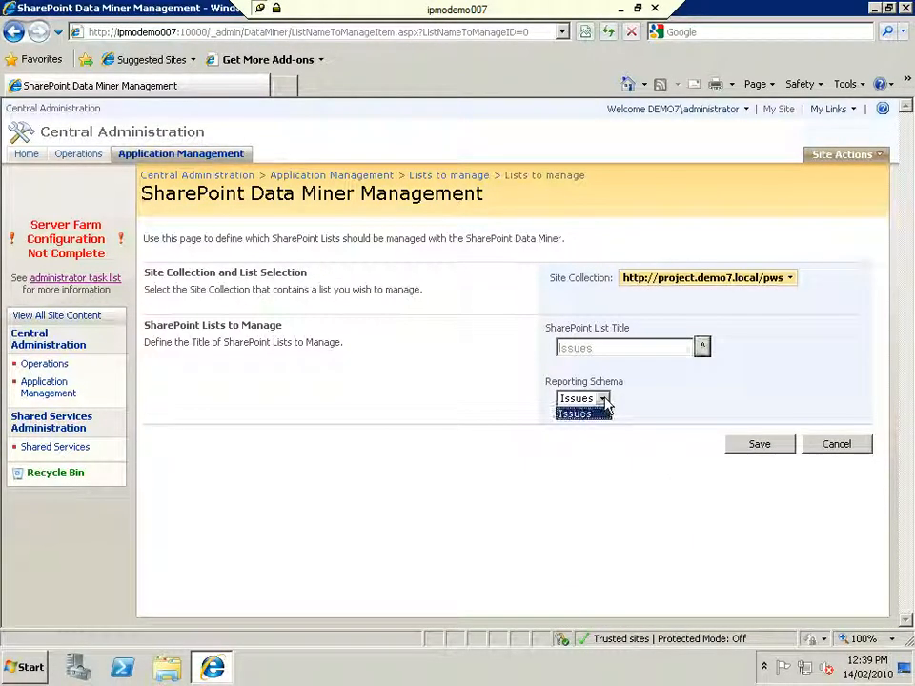
pyautogui.click(604, 400)
pyautogui.click(604, 404)
pyautogui.click(759, 445)
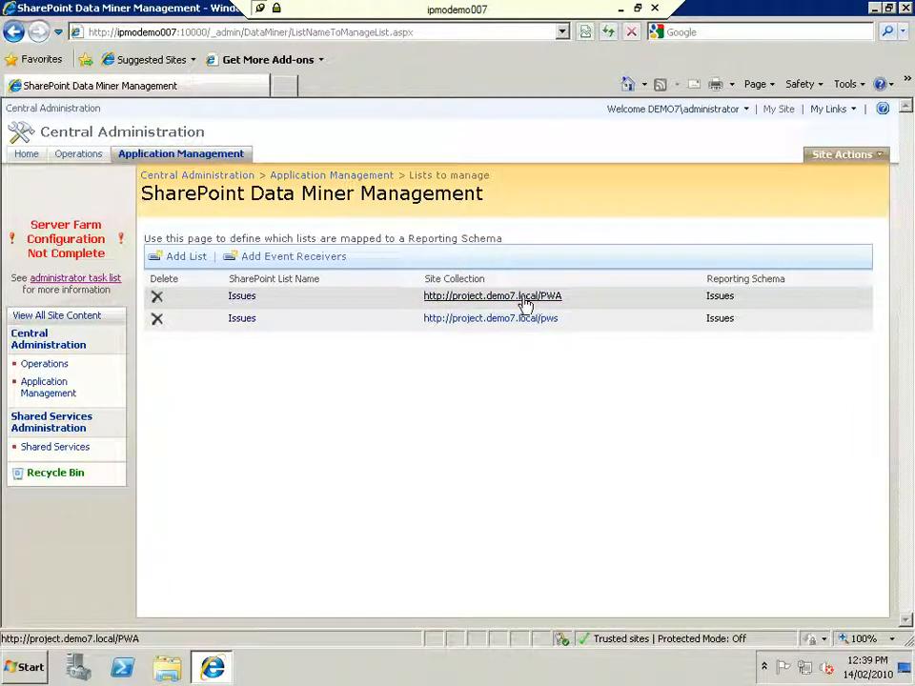
# - Add event receivers for the pws site collection to Test 03 only, excluding Project Workspaces
pyautogui.click(289, 257)
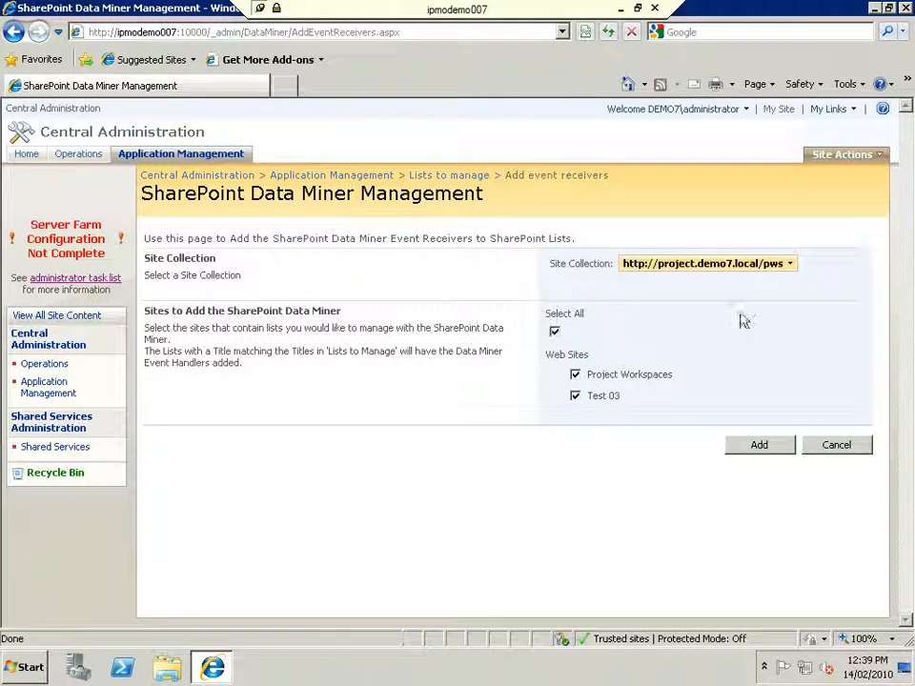
pyautogui.click(575, 376)
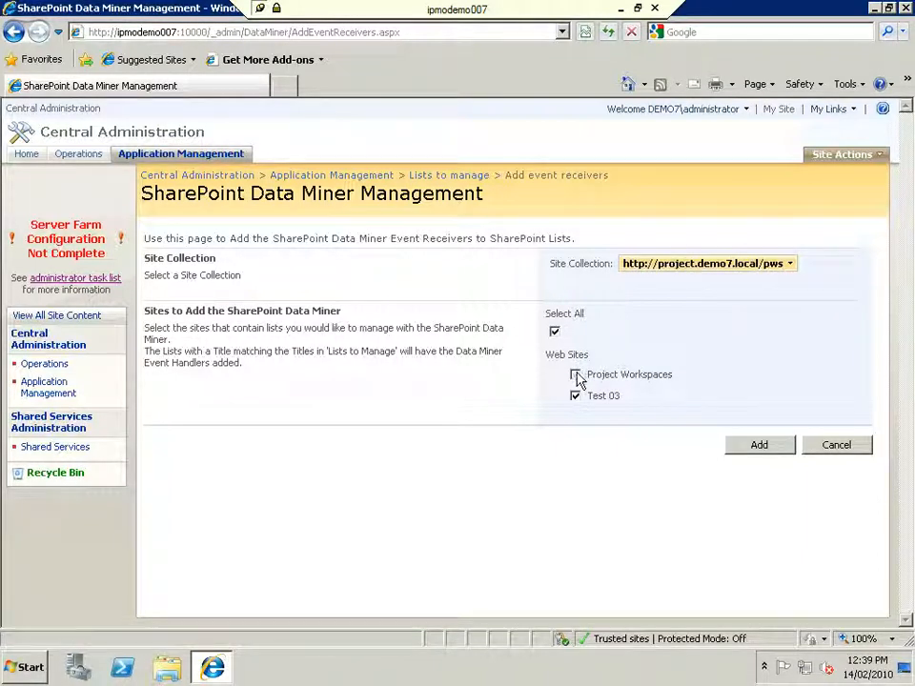
pyautogui.click(772, 452)
pyautogui.click(301, 259)
pyautogui.click(766, 271)
pyautogui.click(715, 284)
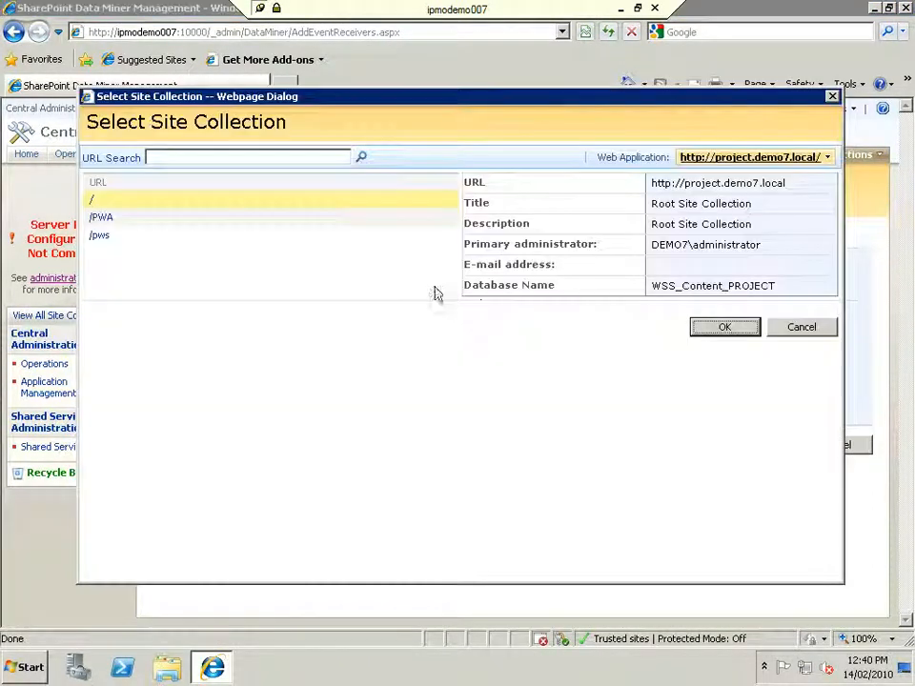
pyautogui.click(101, 219)
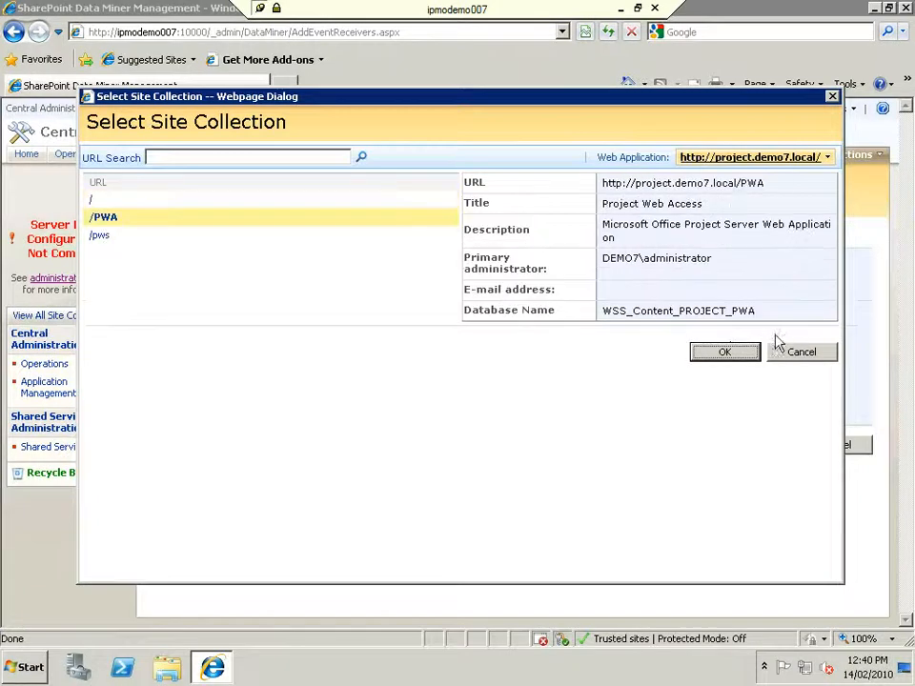
pyautogui.click(724, 353)
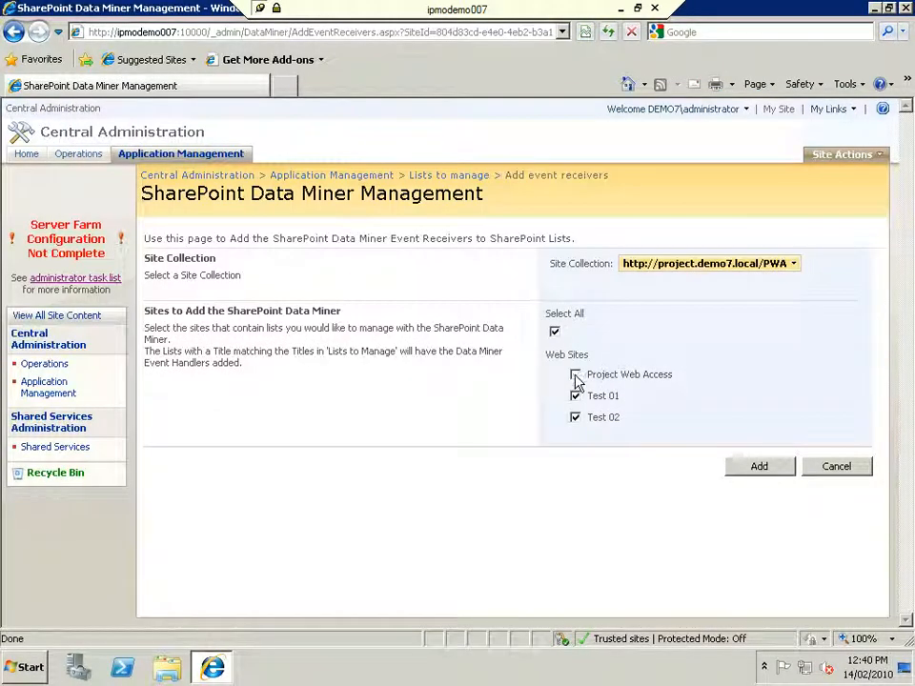
pyautogui.click(770, 468)
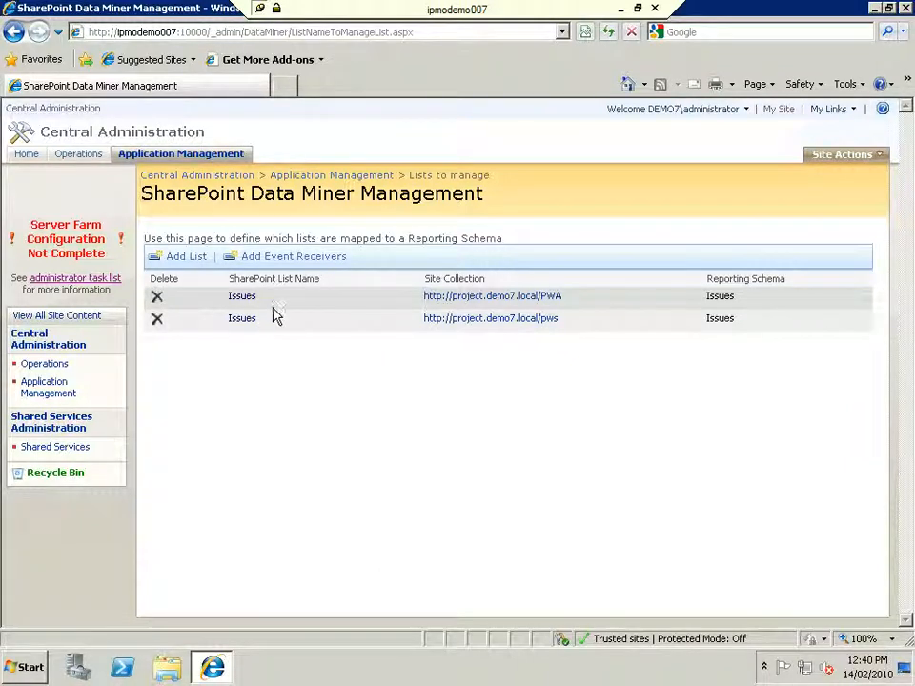
# - Mine the managed Issues lists of both the PWA and pws site collections immediately
pyautogui.click(244, 301)
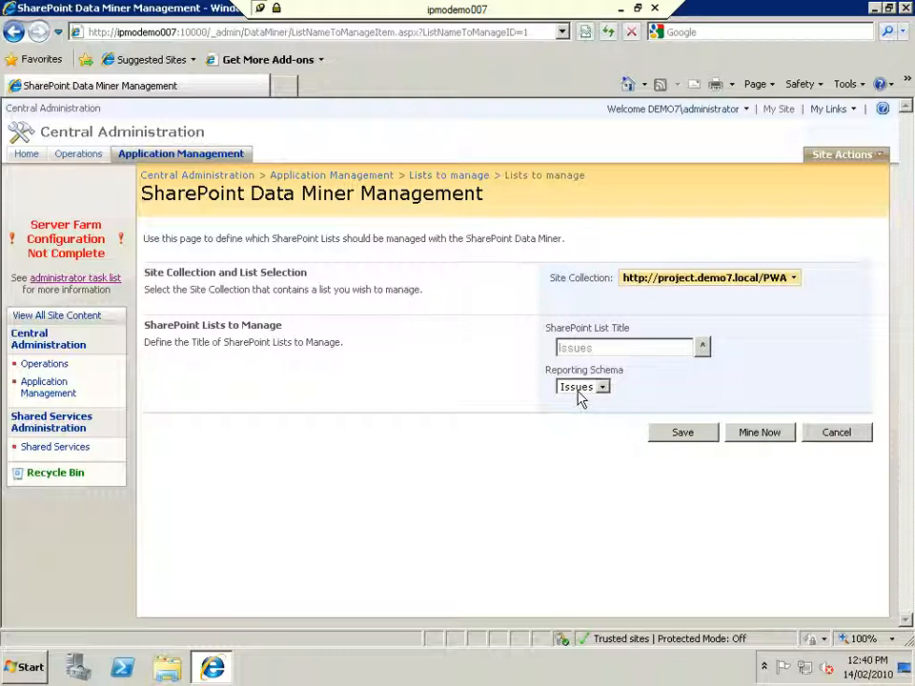
pyautogui.click(774, 436)
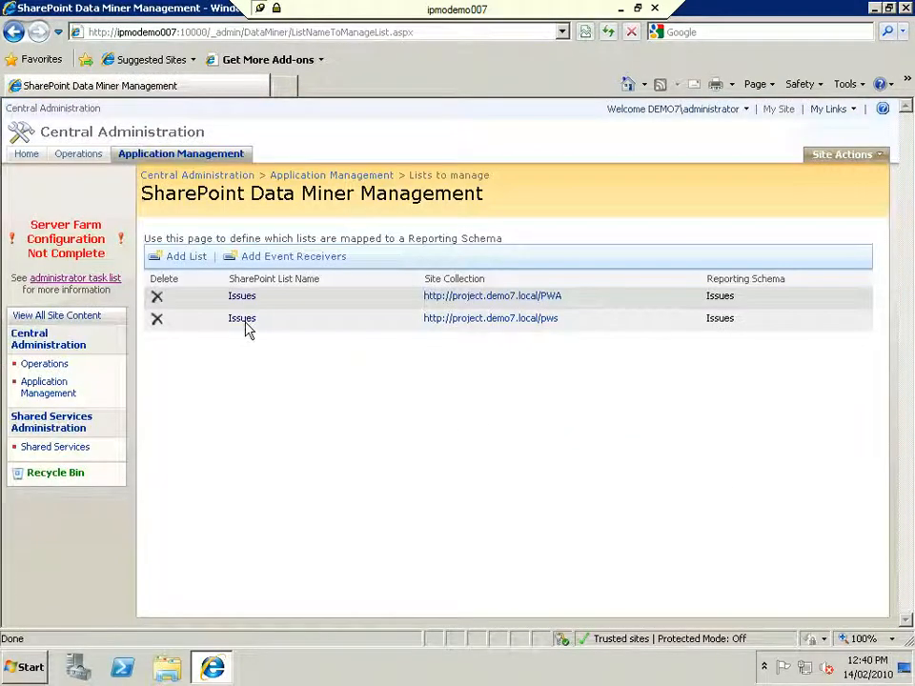
pyautogui.click(244, 323)
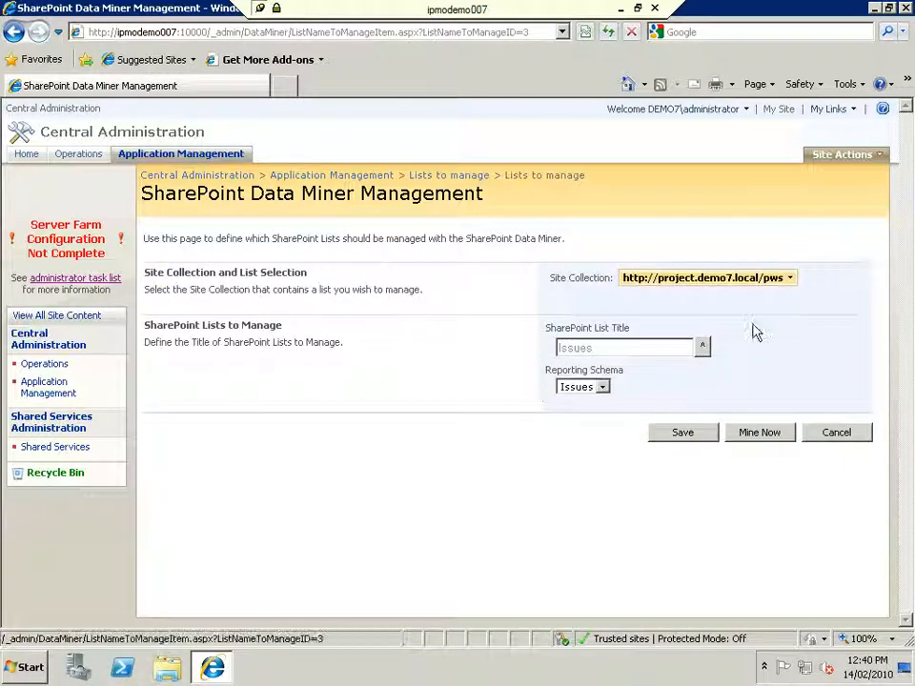
pyautogui.click(770, 435)
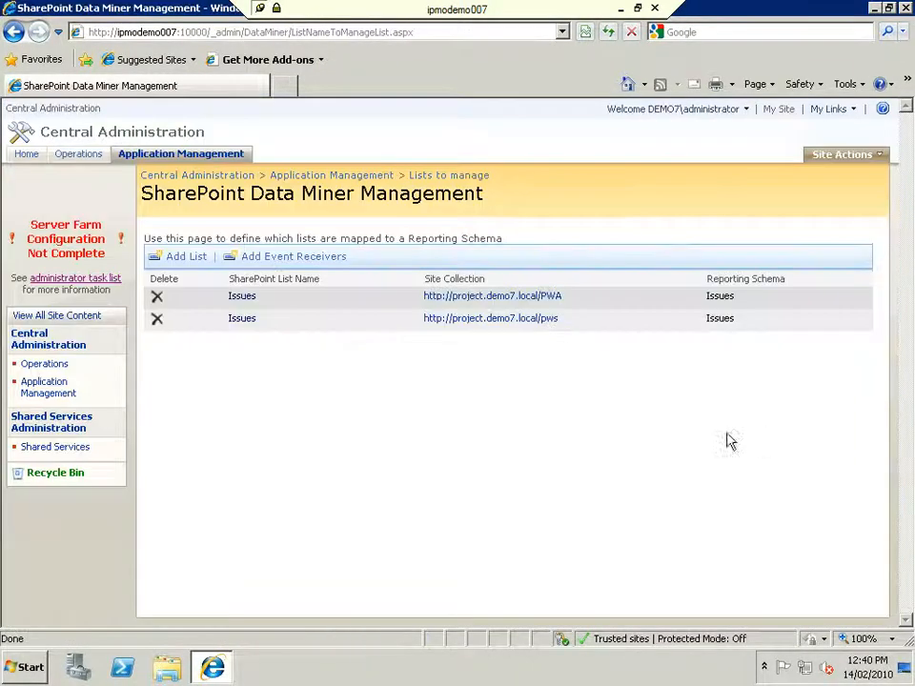
# - Switch to SQL Server Management Studio and connect to the IPMODEMO007 server
pyautogui.click(23, 667)
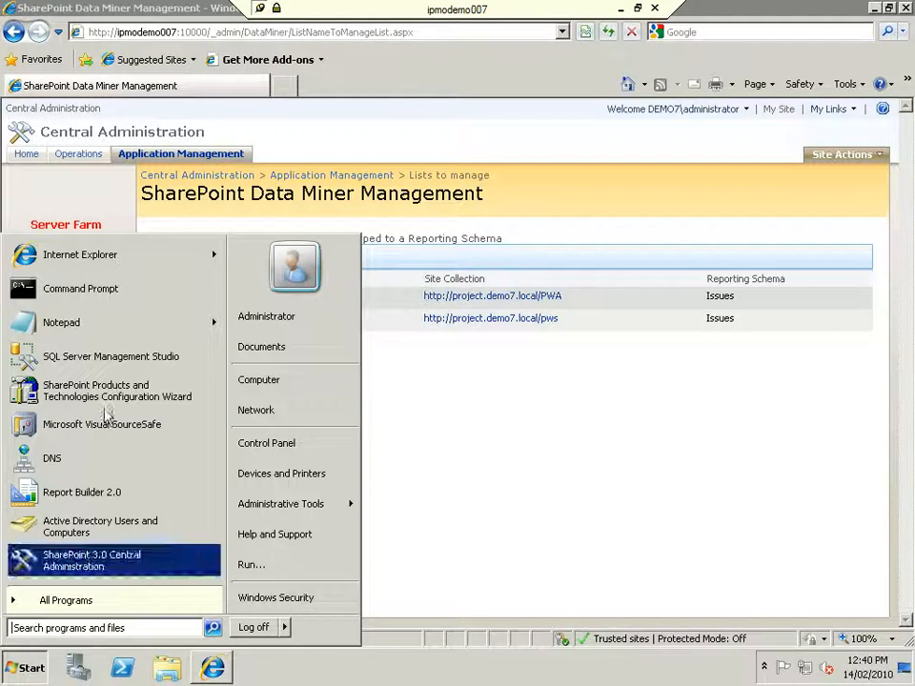
pyautogui.click(72, 360)
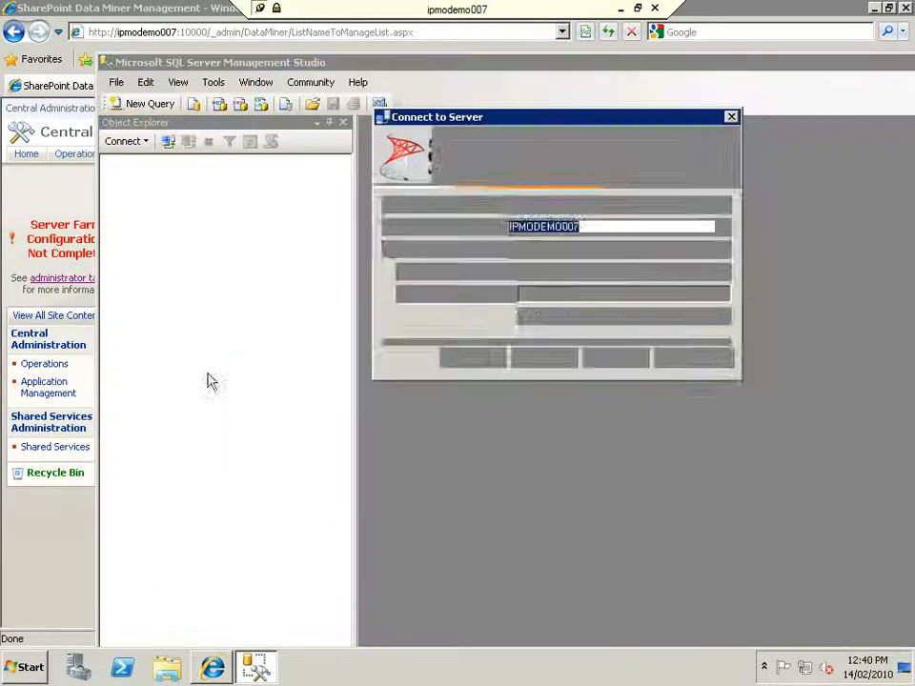
pyautogui.click(473, 357)
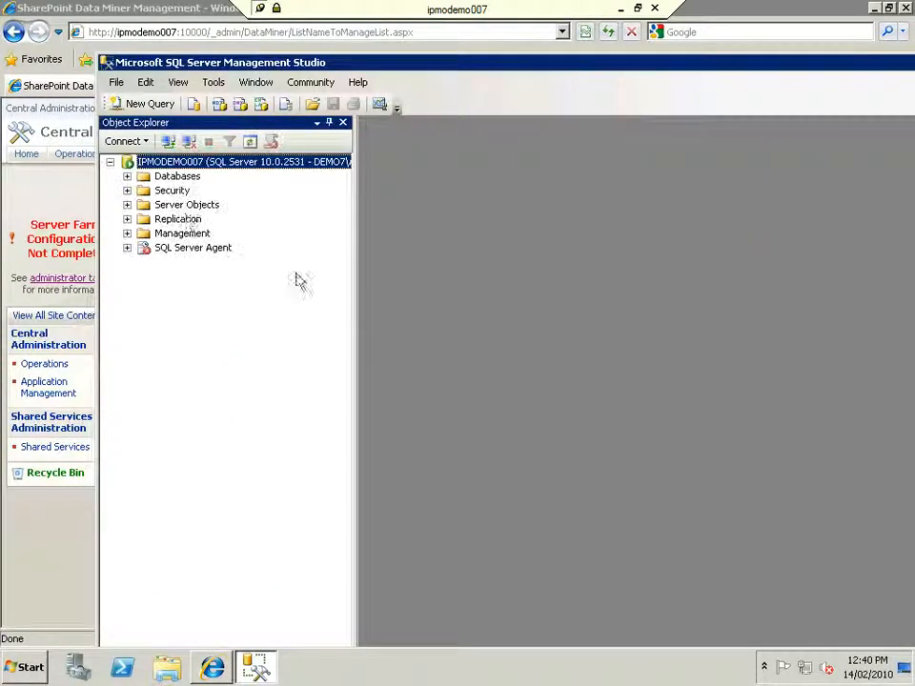
# - Query the top 1000 rows of the dbo.Issues table in the DataMiner_ReportingData database
pyautogui.click(128, 177)
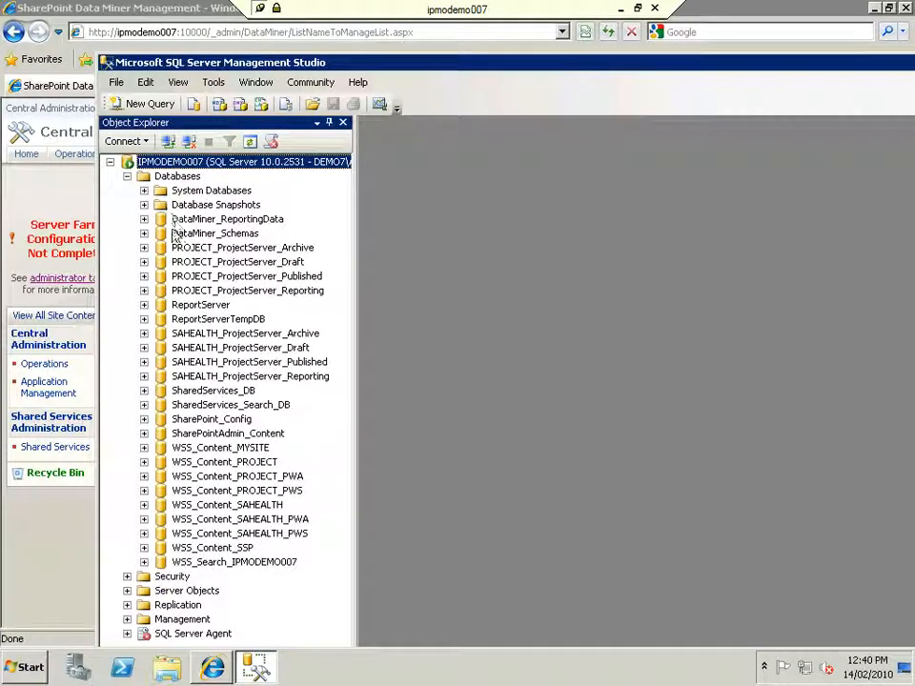
pyautogui.click(221, 219)
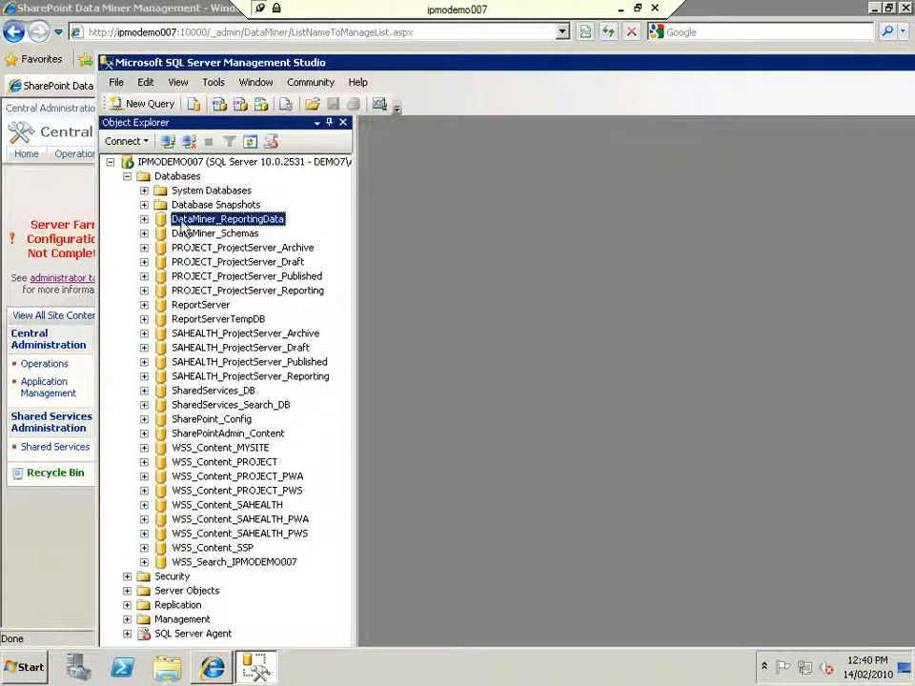
pyautogui.click(144, 219)
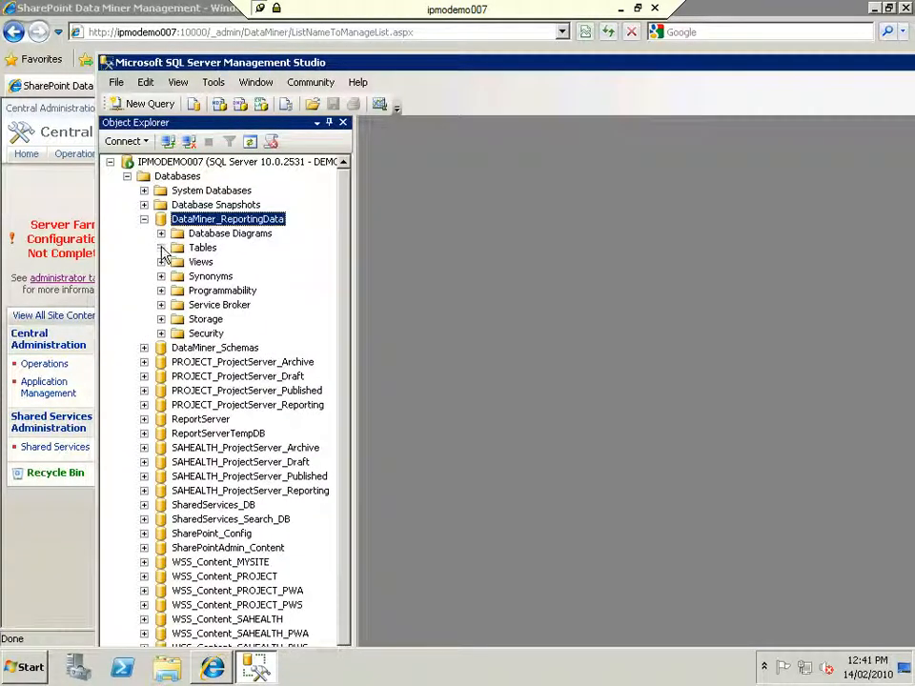
pyautogui.click(161, 247)
pyautogui.click(225, 278)
pyautogui.rightClick(223, 280)
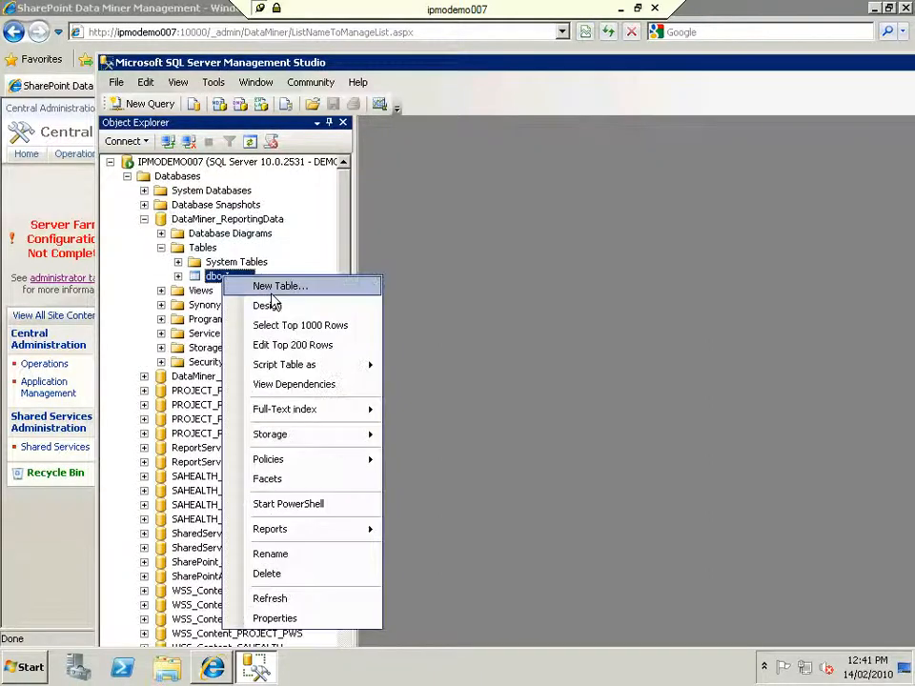
pyautogui.click(296, 330)
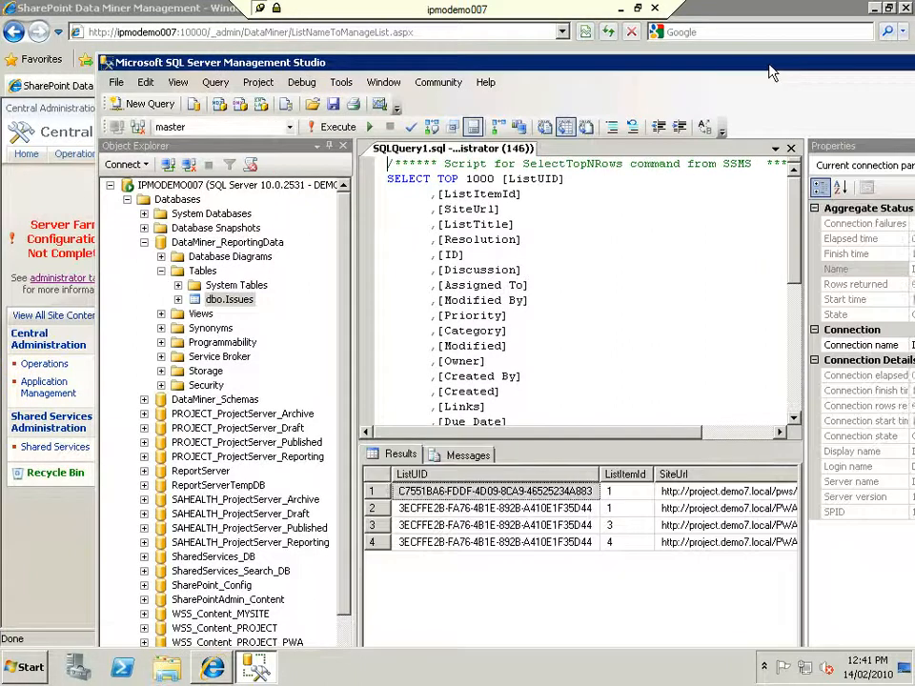
# - Maximize the query window and examine the mined issue rows across their columns, comparing the ListUID values
pyautogui.doubleClick(772, 63)
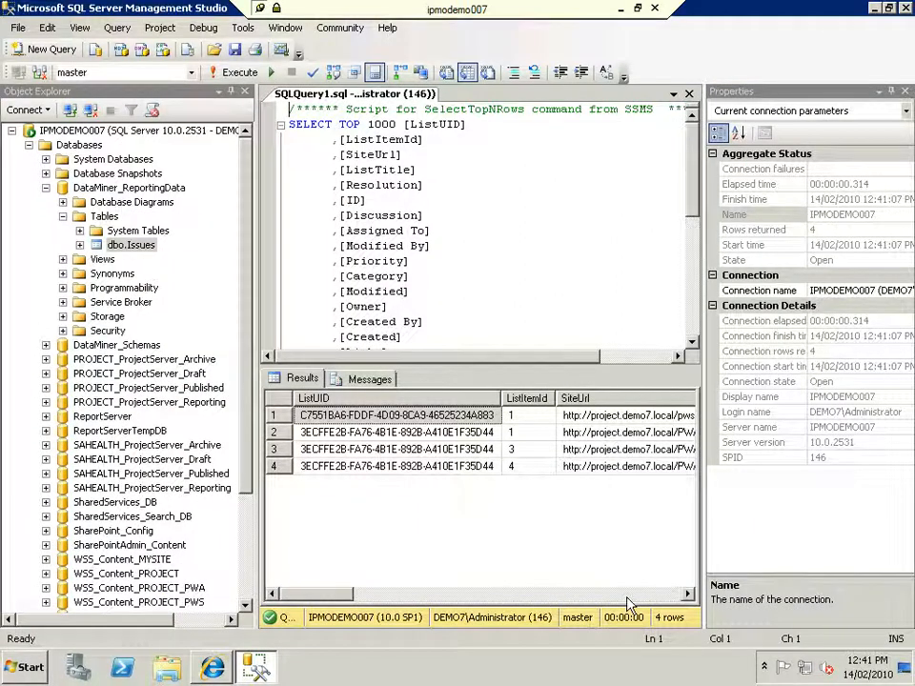
pyautogui.click(637, 598)
pyautogui.click(627, 598)
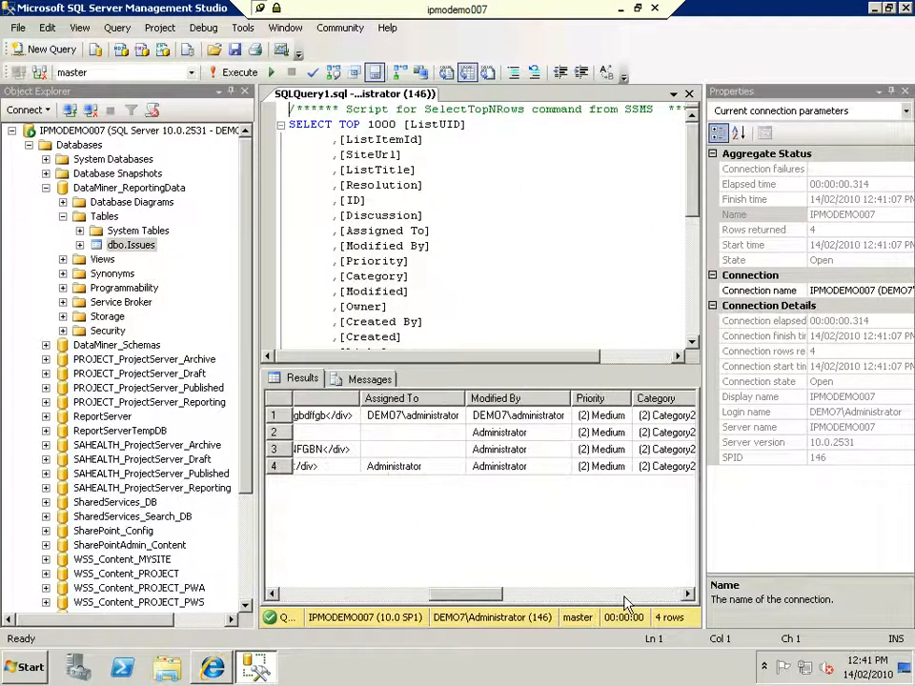
pyautogui.click(634, 596)
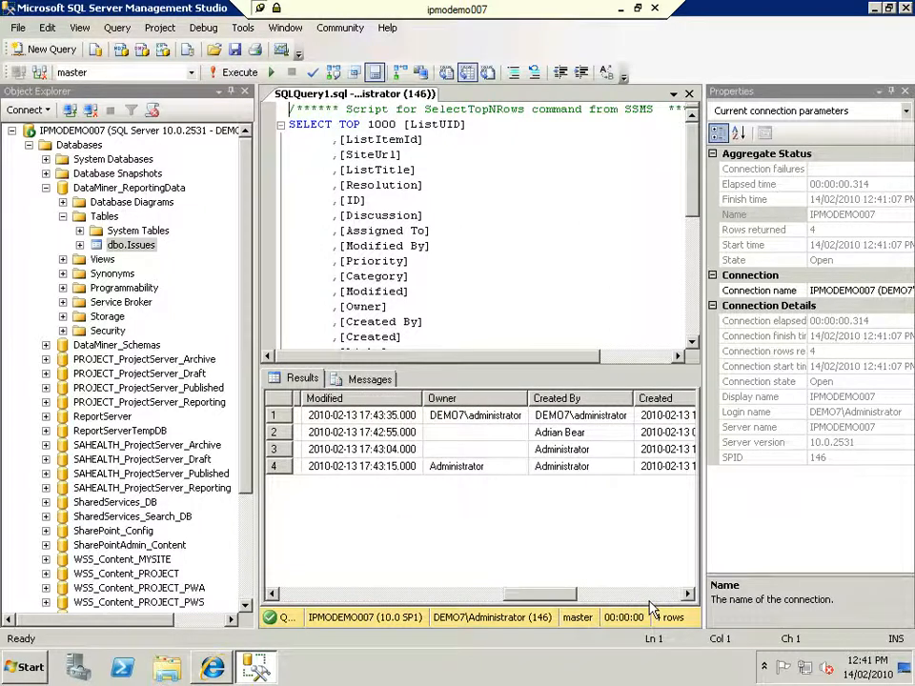
pyautogui.click(649, 599)
pyautogui.moveTo(615, 595); pyautogui.dragTo(288, 596)
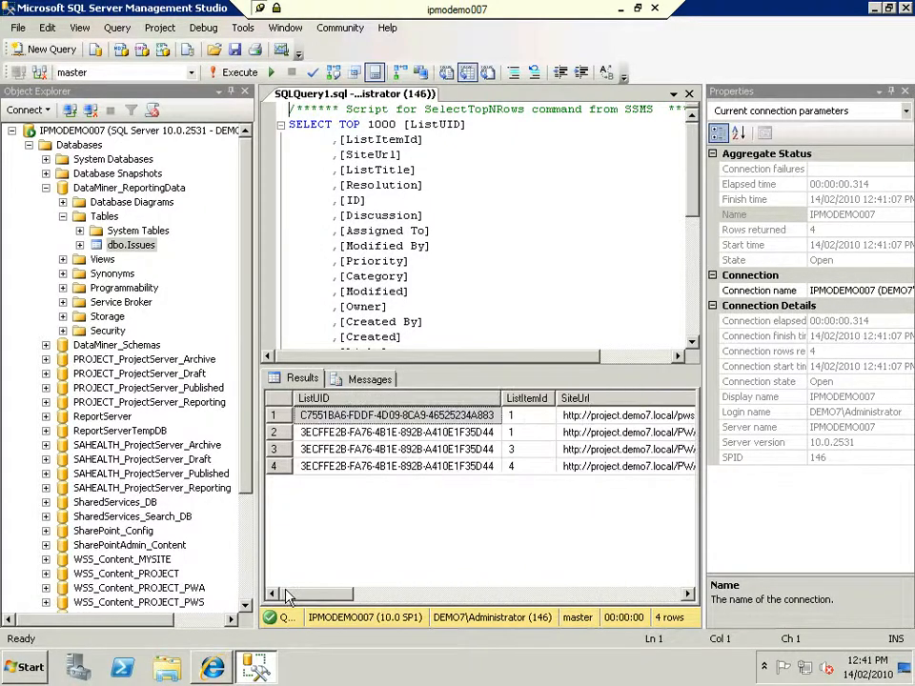
pyautogui.click(445, 435)
pyautogui.click(433, 450)
pyautogui.click(428, 466)
pyautogui.click(437, 450)
pyautogui.click(444, 437)
pyautogui.click(451, 419)
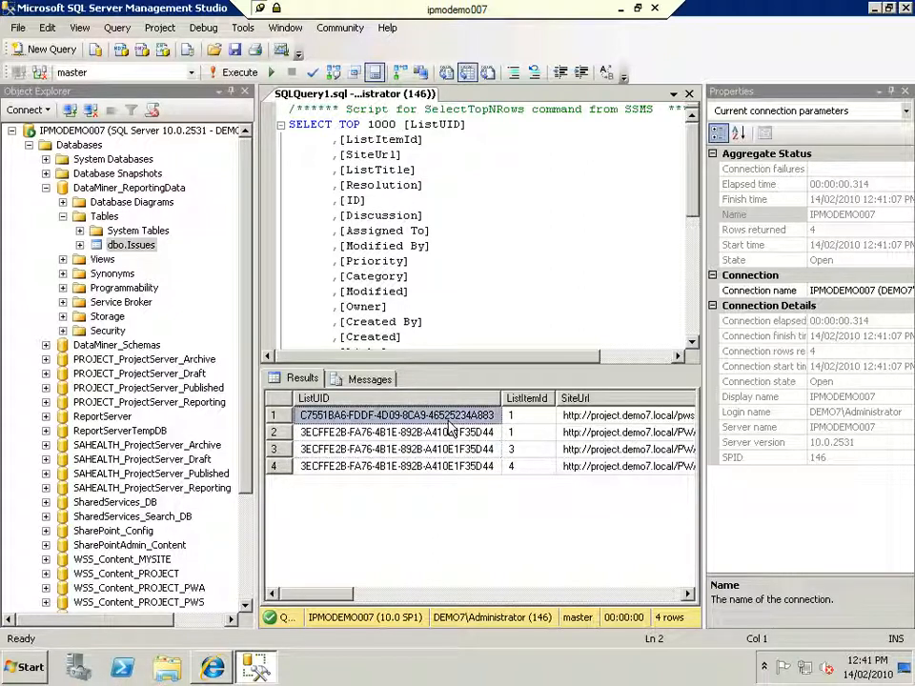
# - Switch back to Internet Explorer and open the PWA Test 02 project workspace in a new tab
pyautogui.click(874, 9)
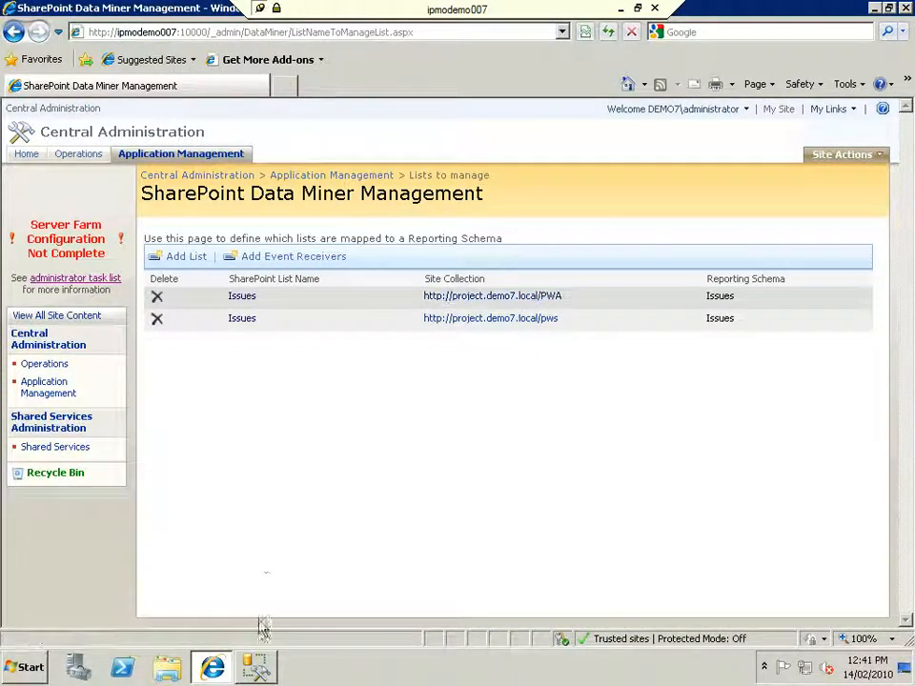
pyautogui.click(258, 667)
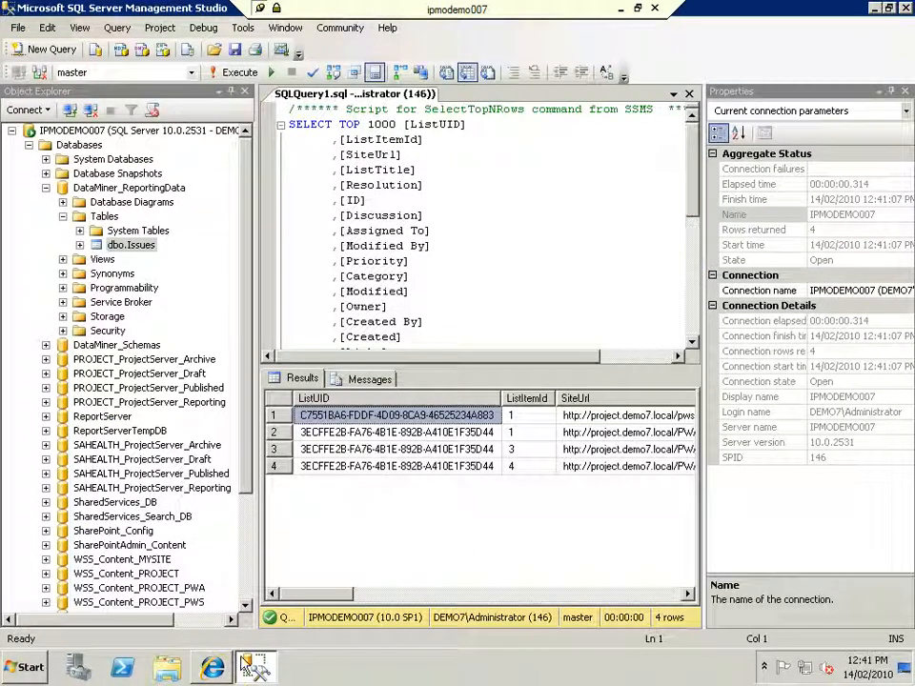
pyautogui.hotkey('alt', 'Tab')
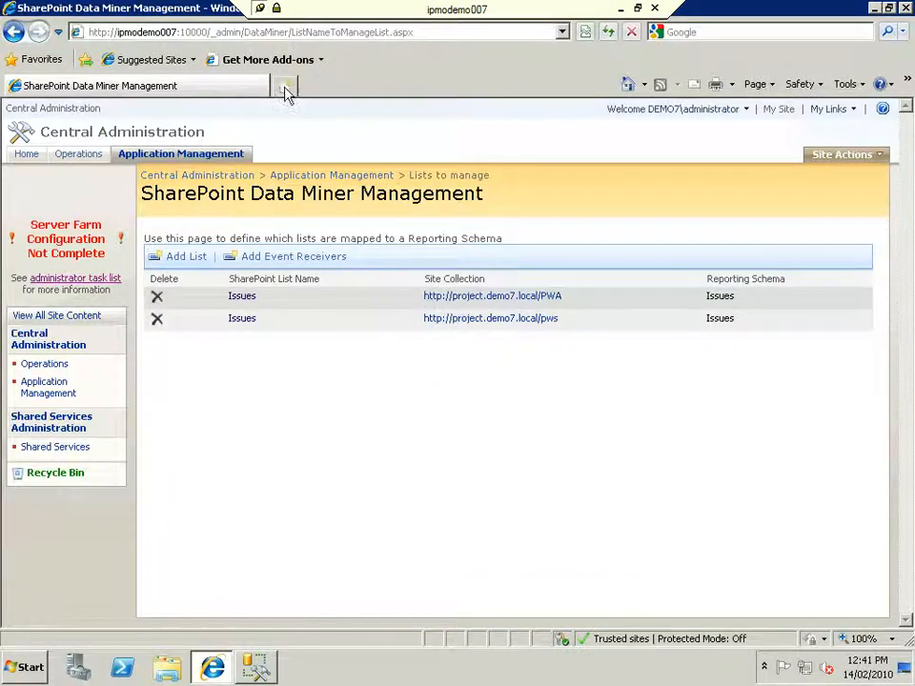
pyautogui.click(285, 92)
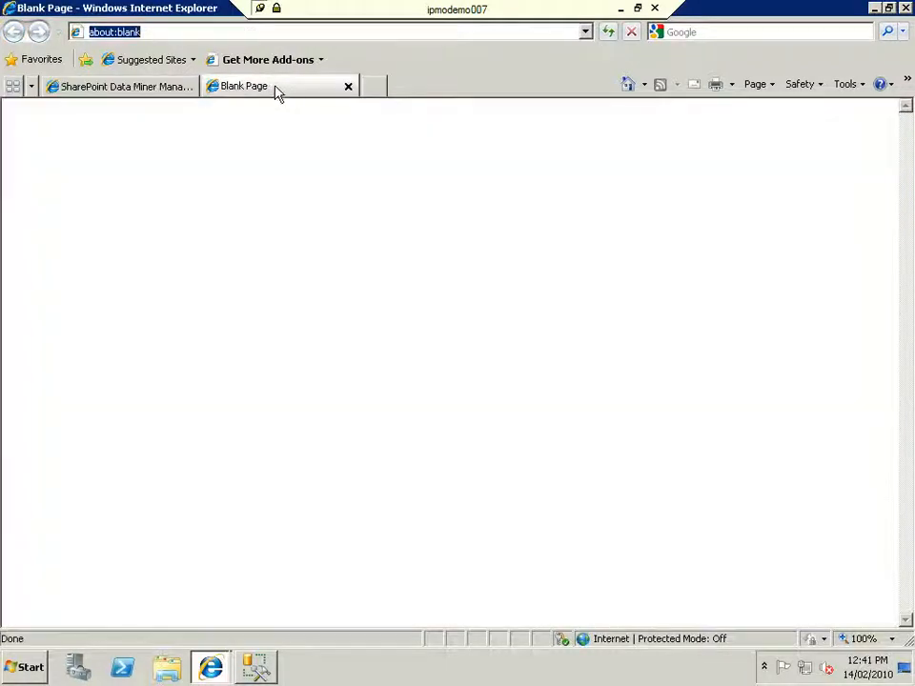
pyautogui.write('project')
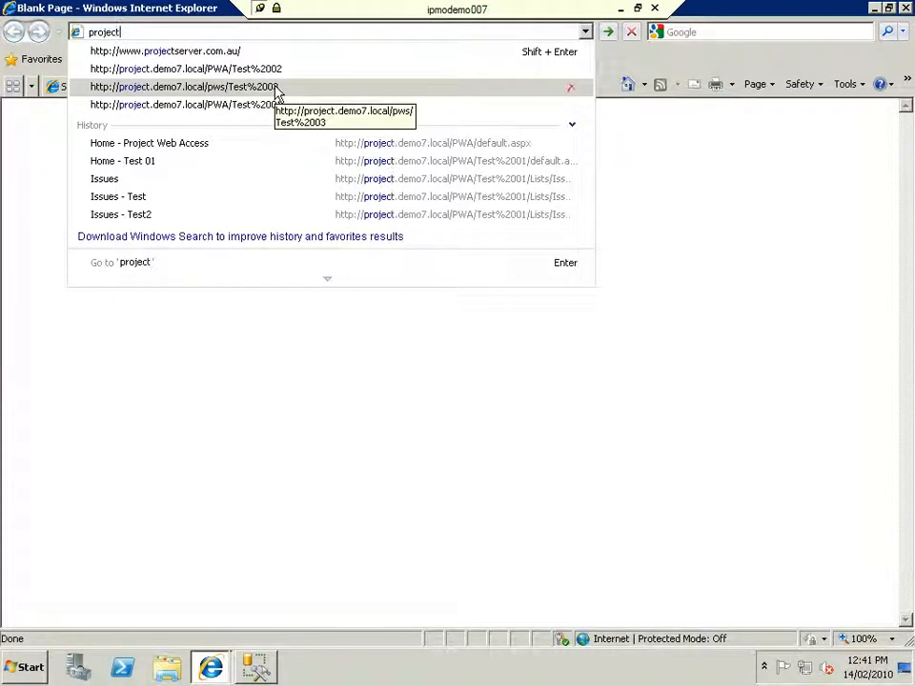
pyautogui.press('Down')
pyautogui.press('Down')
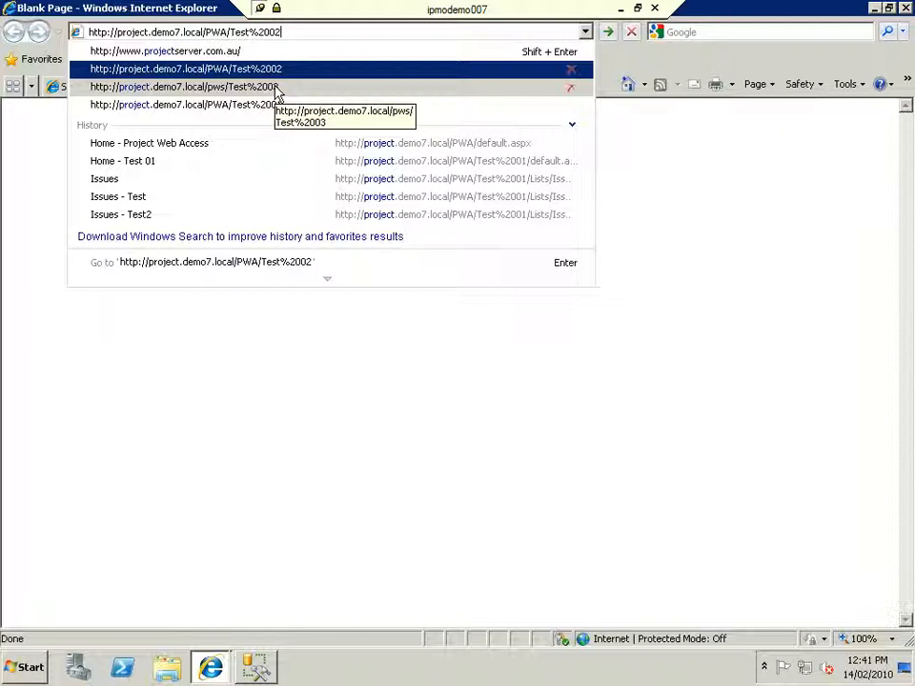
pyautogui.press('Return')
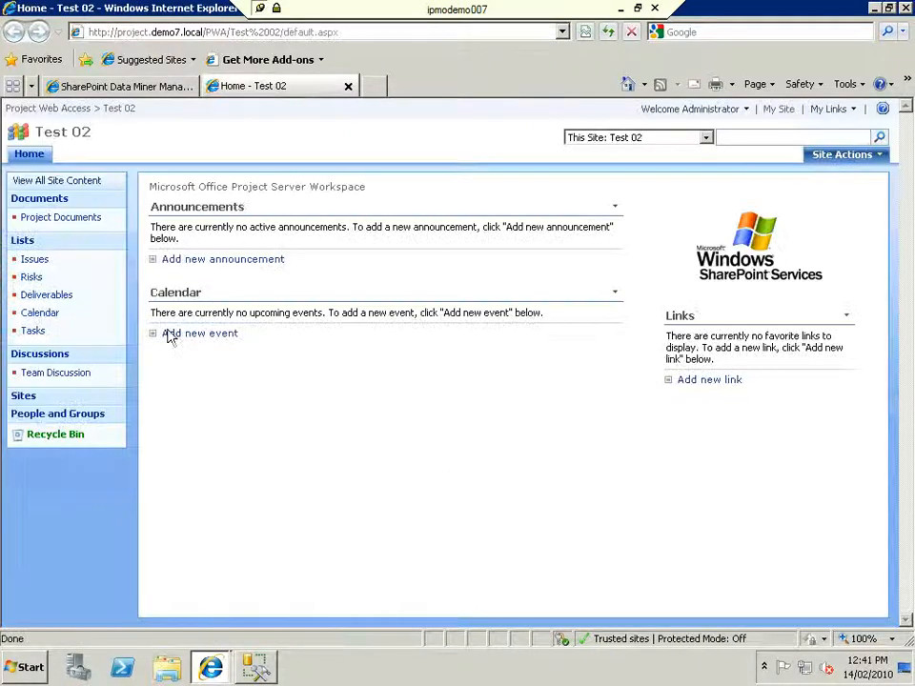
# - Open the Test 02 workspace's Issues list and sign in with the domain administrator user name and account password
pyautogui.click(35, 259)
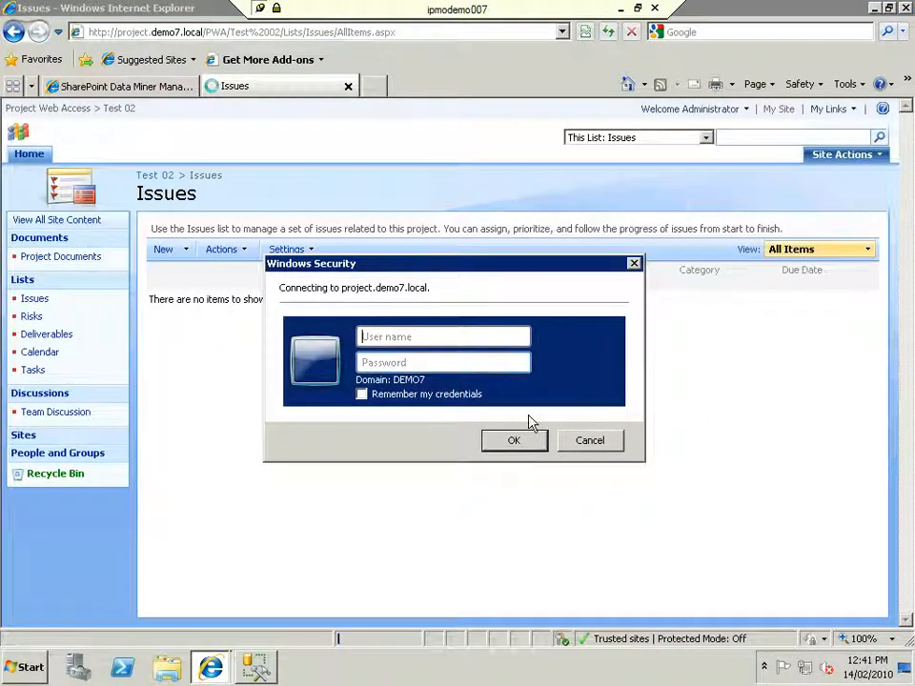
pyautogui.write('DEMO7\\Administrator')
pyautogui.press('Tab')
pyautogui.write('••••••••••')
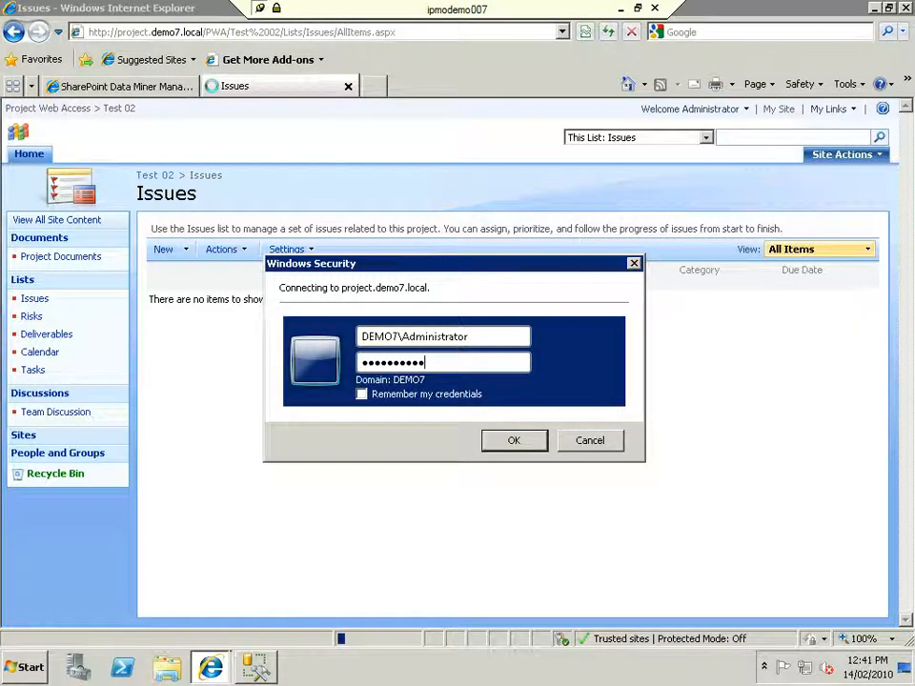
pyautogui.press('Return')
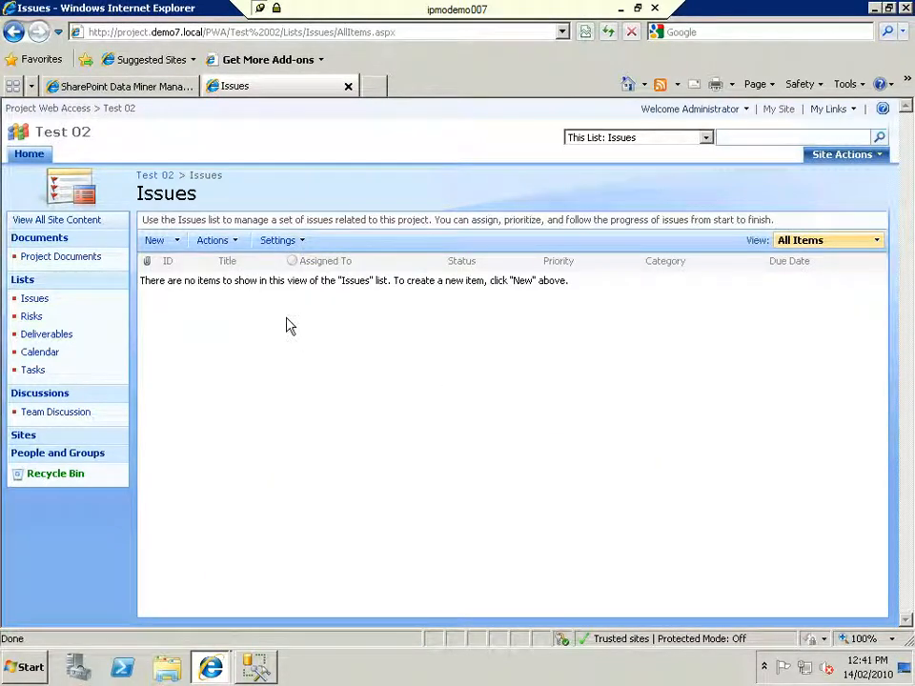
# - Start a new issue titled "Video Demo" with Administrator as both its owner and its assignee
pyautogui.click(158, 242)
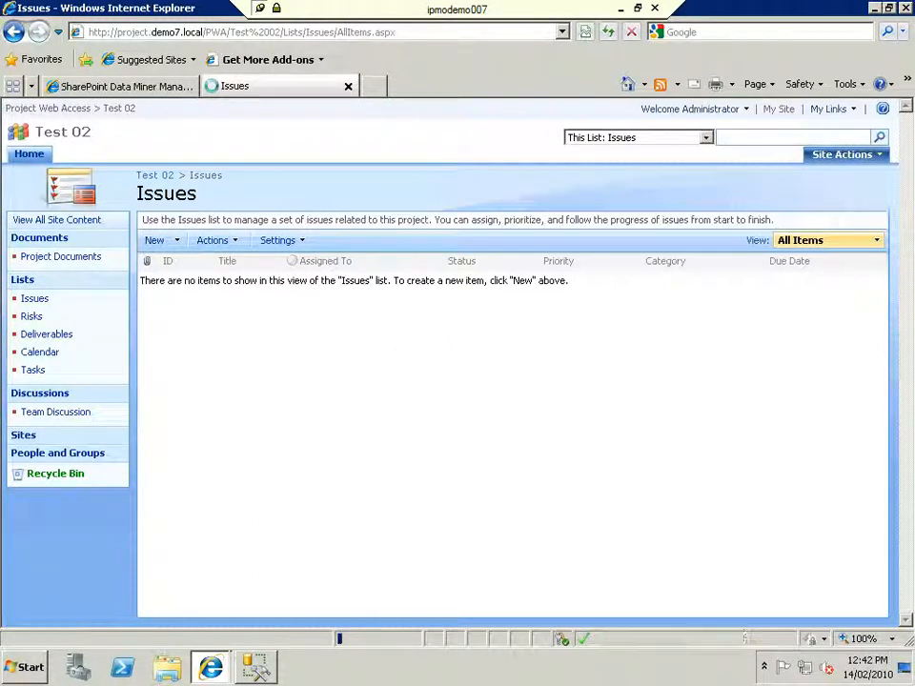
pyautogui.write('Video Demo')
pyautogui.press('Tab')
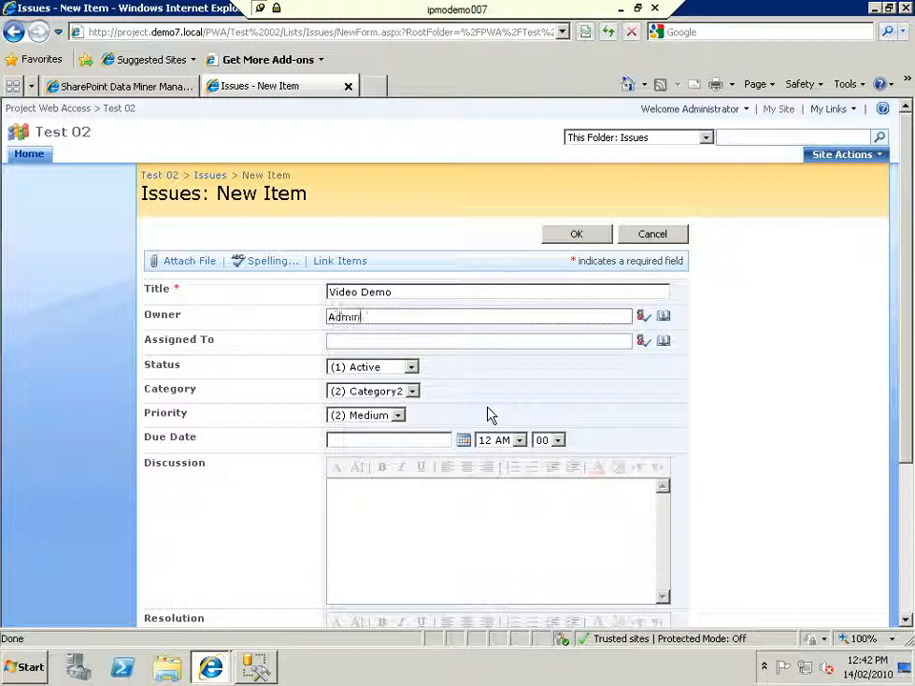
pyautogui.press('Tab')
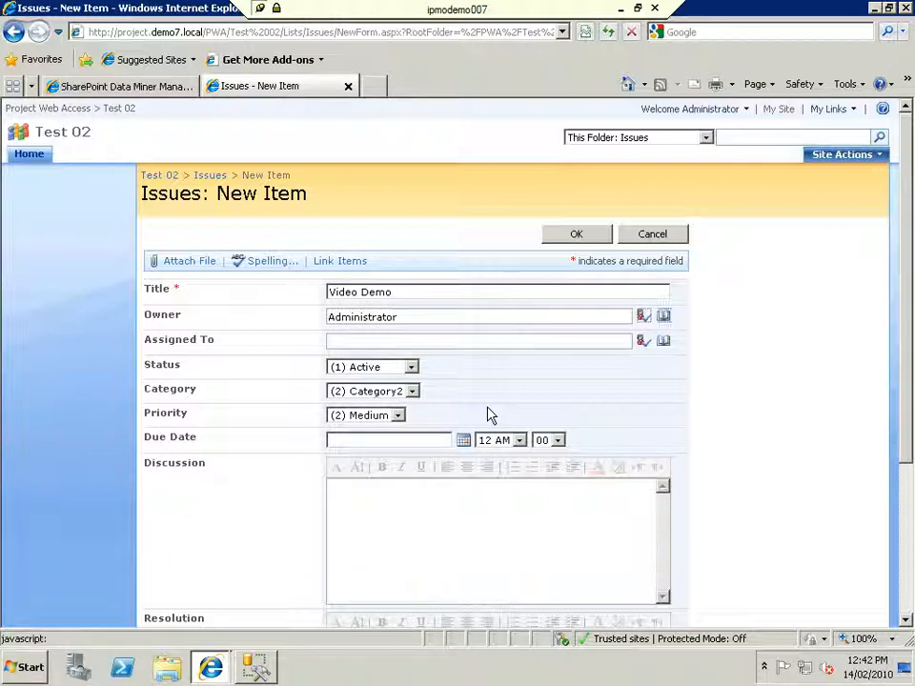
pyautogui.write('Administrator')
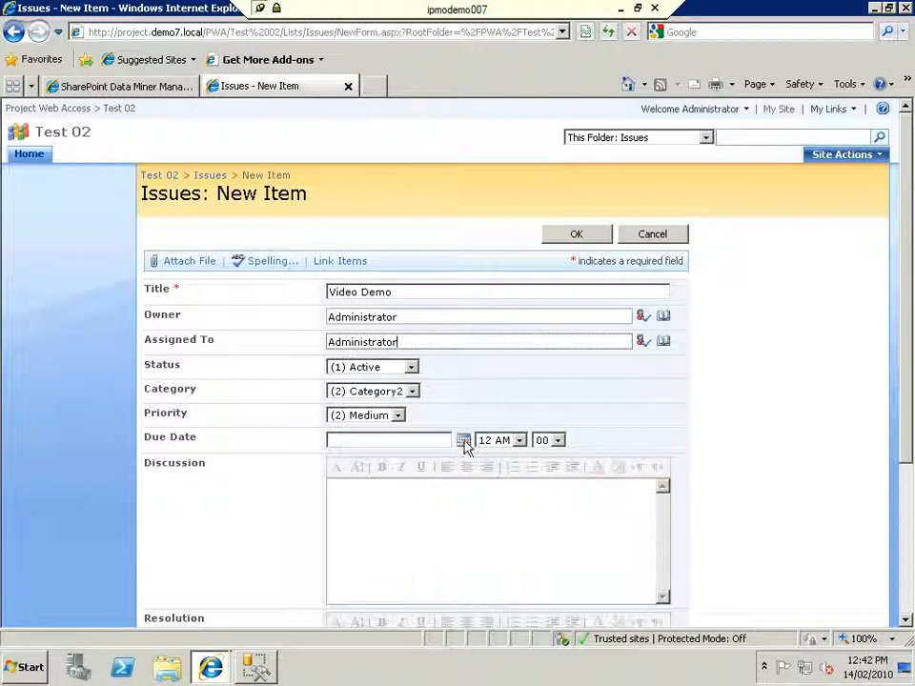
# - Set the due date to 2/23/2010, enter discussion "This is for the Video demo" and resolution "dfddgbfsgndghndggh", and save the issue
pyautogui.click(464, 441)
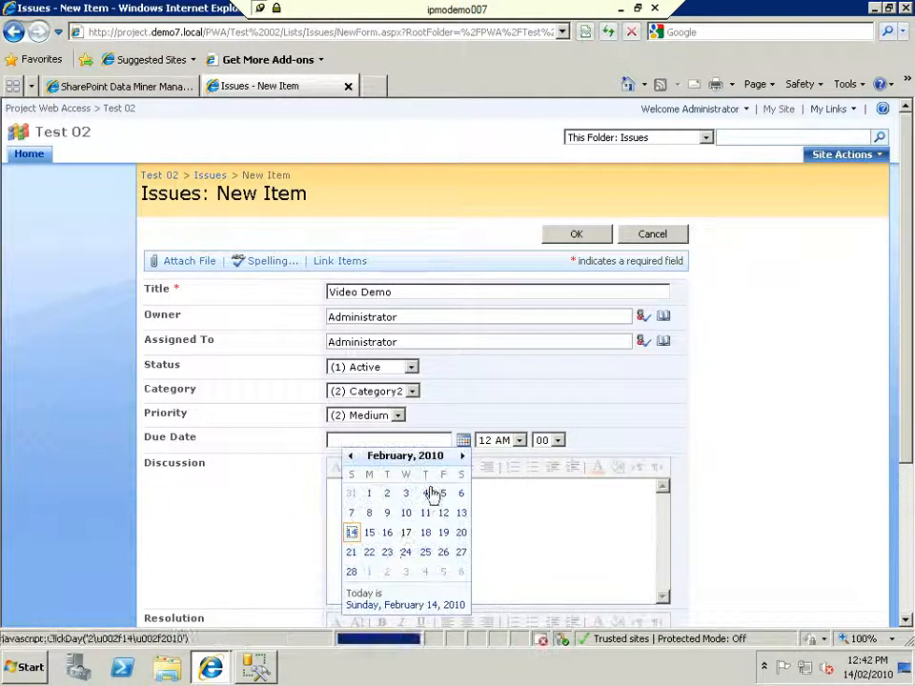
pyautogui.click(388, 551)
pyautogui.write('This is for the Video demo')
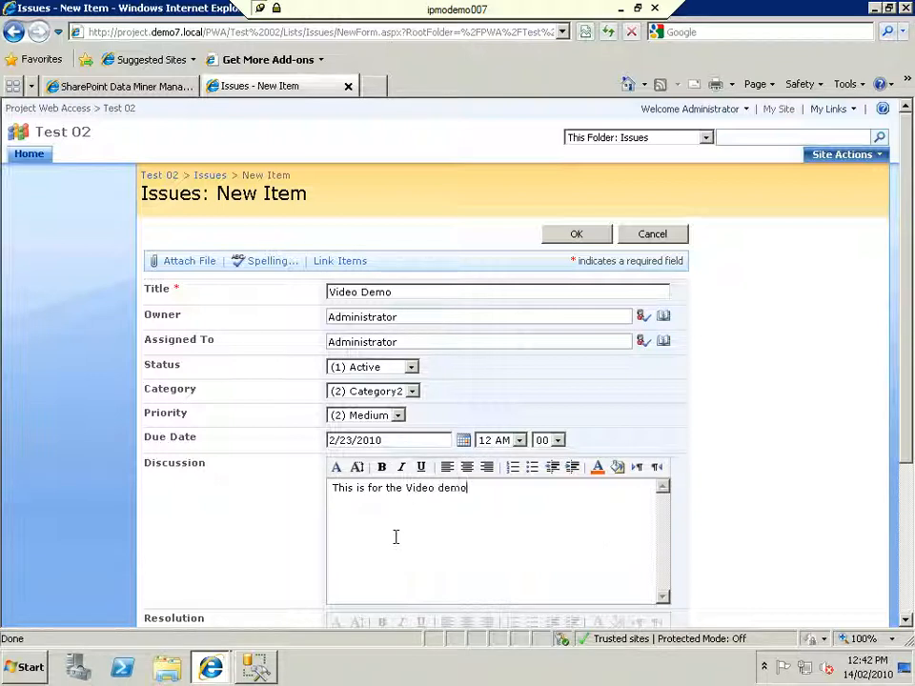
pyautogui.scroll(-4, 394, 506)
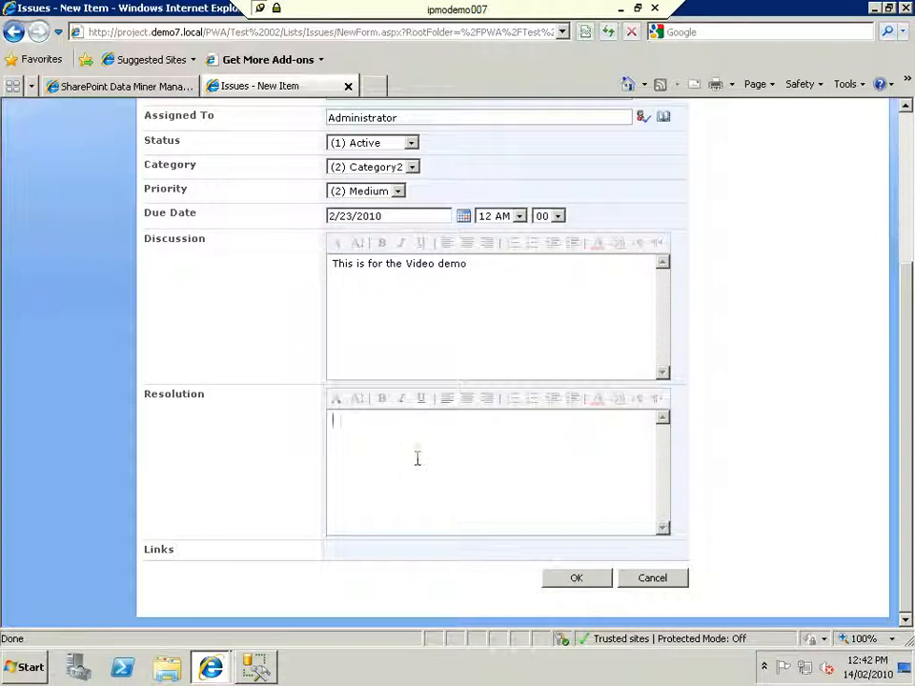
pyautogui.click(416, 459)
pyautogui.write('dfddgbfsgndghndggh')
pyautogui.click(577, 578)
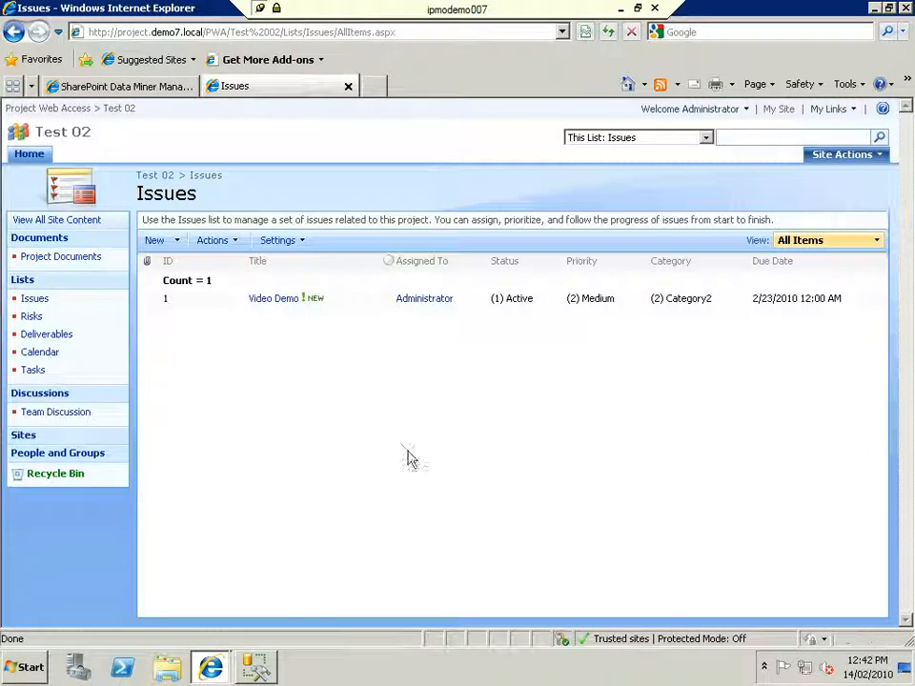
# - Create a second issue titled "sdvdfvbsffgbsfgndffgn" with discussion "dgbsfgdffgbndghndgh" and resolution "dgbsfgdghndghngfhbn"
pyautogui.click(151, 244)
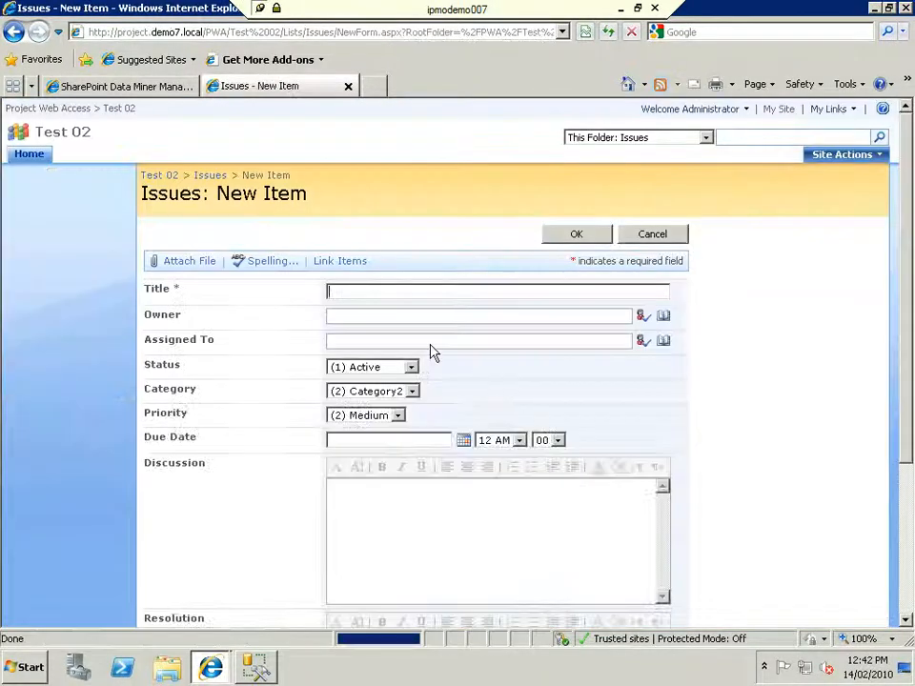
pyautogui.write('sdvdfvbsffgbsfgndffgn')
pyautogui.click(388, 316)
pyautogui.click(368, 508)
pyautogui.write('dgbsfgdffgbndghndgh')
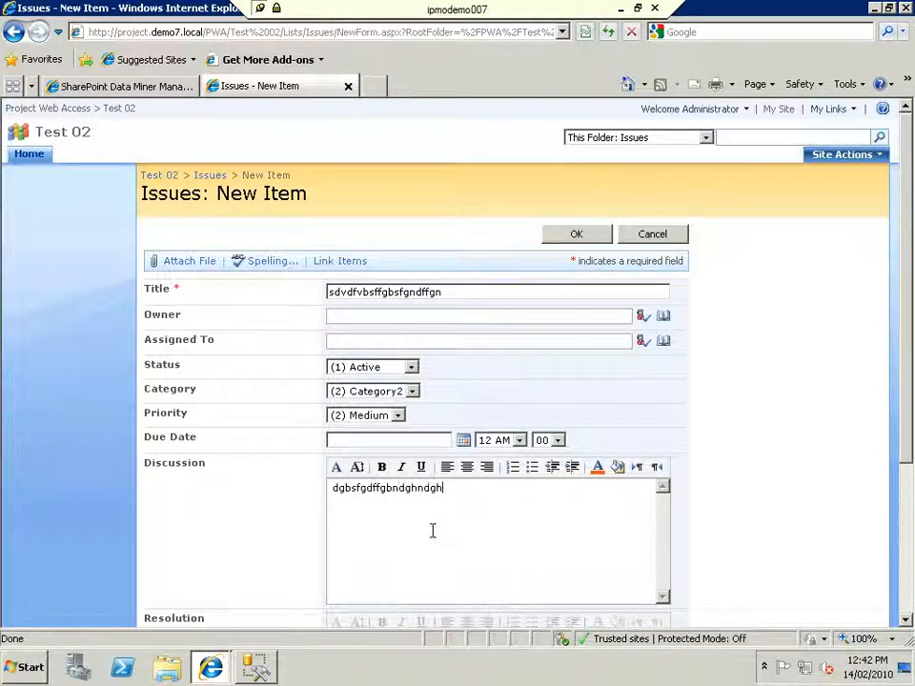
pyautogui.scroll(-3, 431, 531)
pyautogui.click(429, 472)
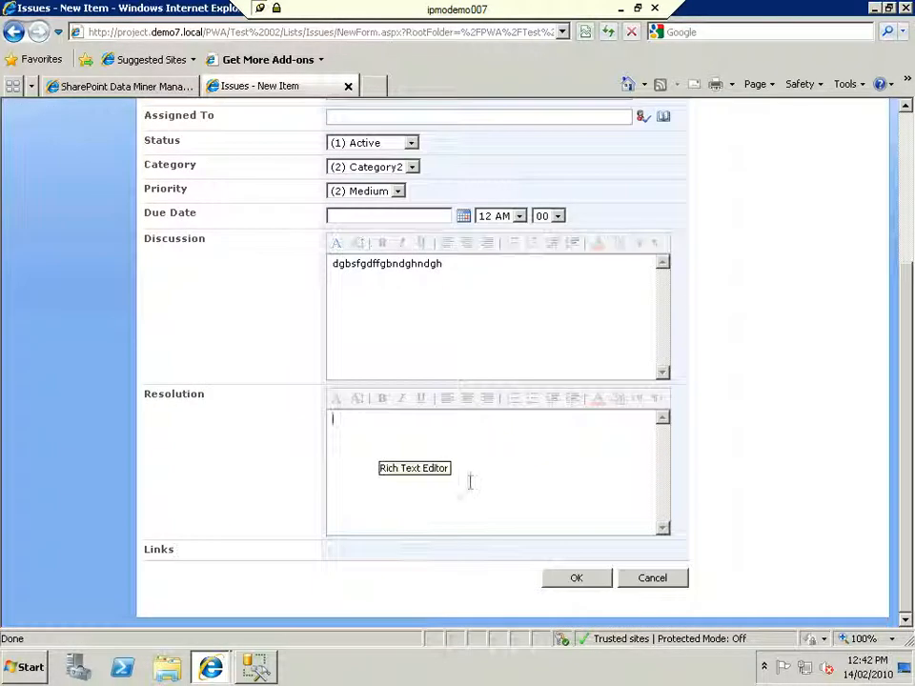
pyautogui.write('dgbsfgdghndghngfhbn')
pyautogui.click(577, 580)
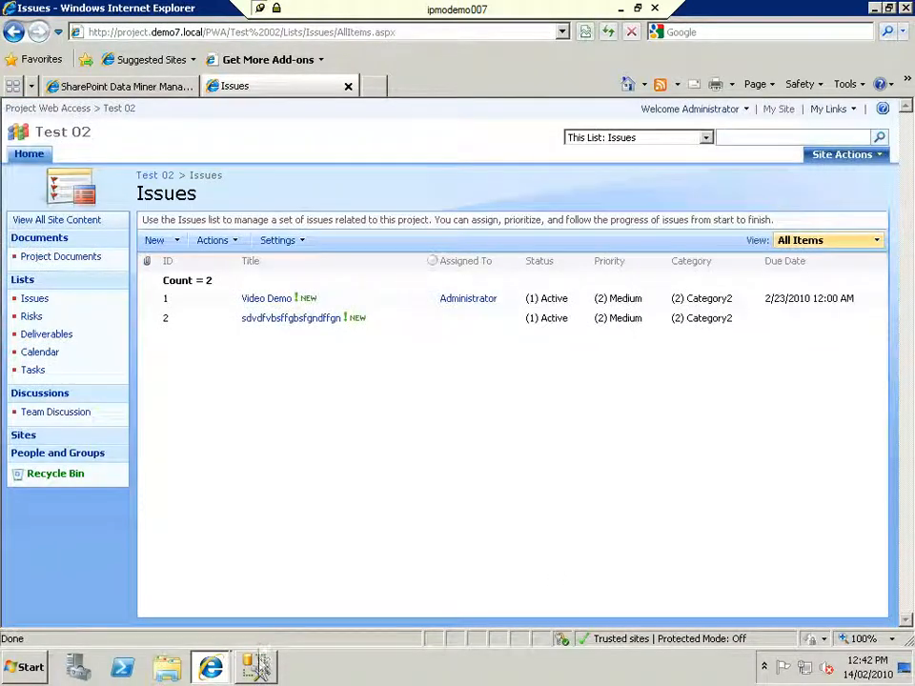
# - Switch to SQL Server Management Studio, rerun the dbo.Issues query and select the ListUID in row 5
pyautogui.click(256, 667)
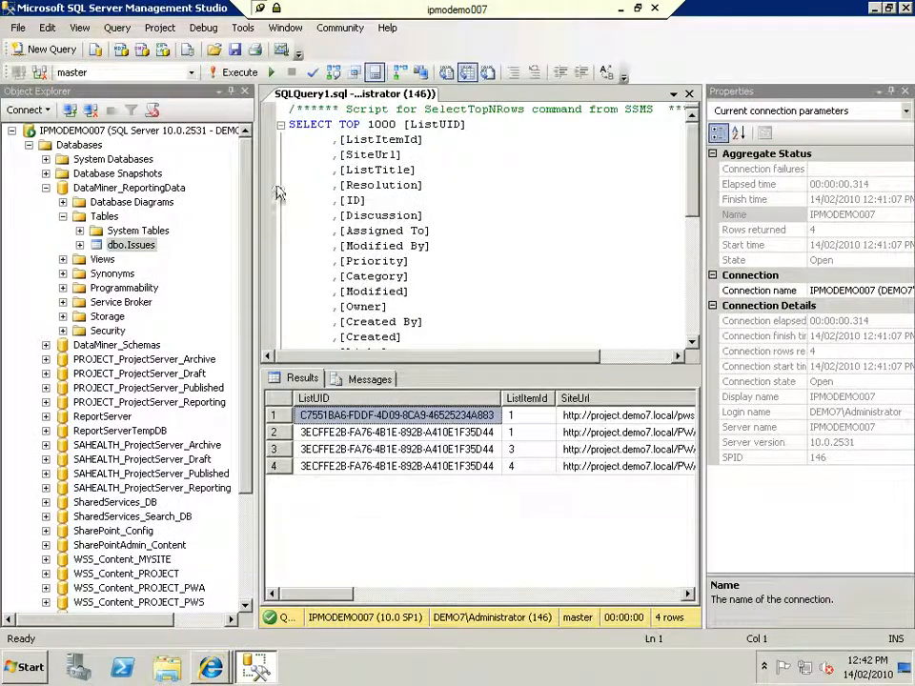
pyautogui.click(237, 72)
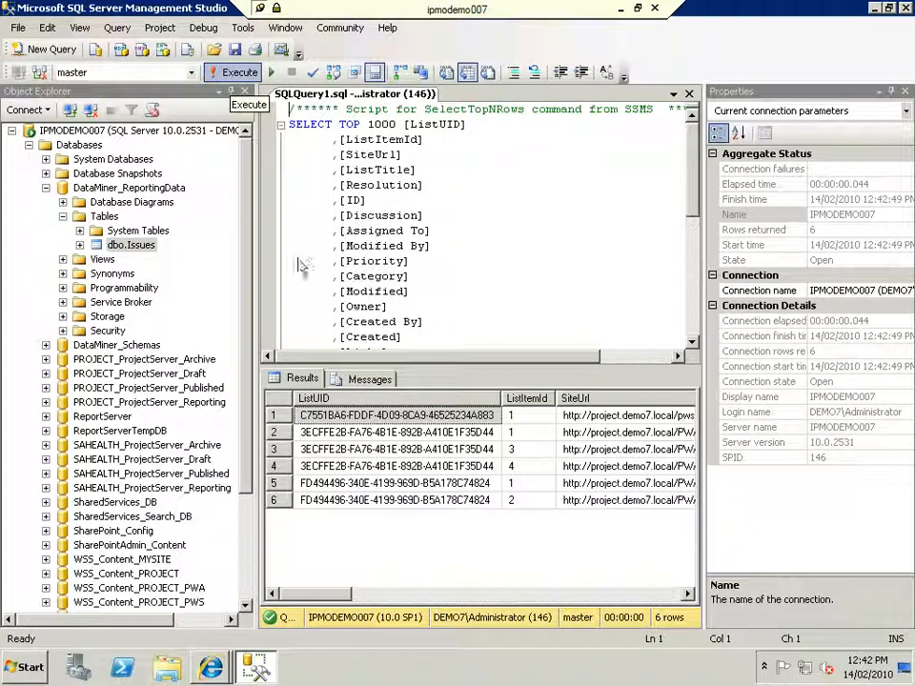
pyautogui.click(376, 486)
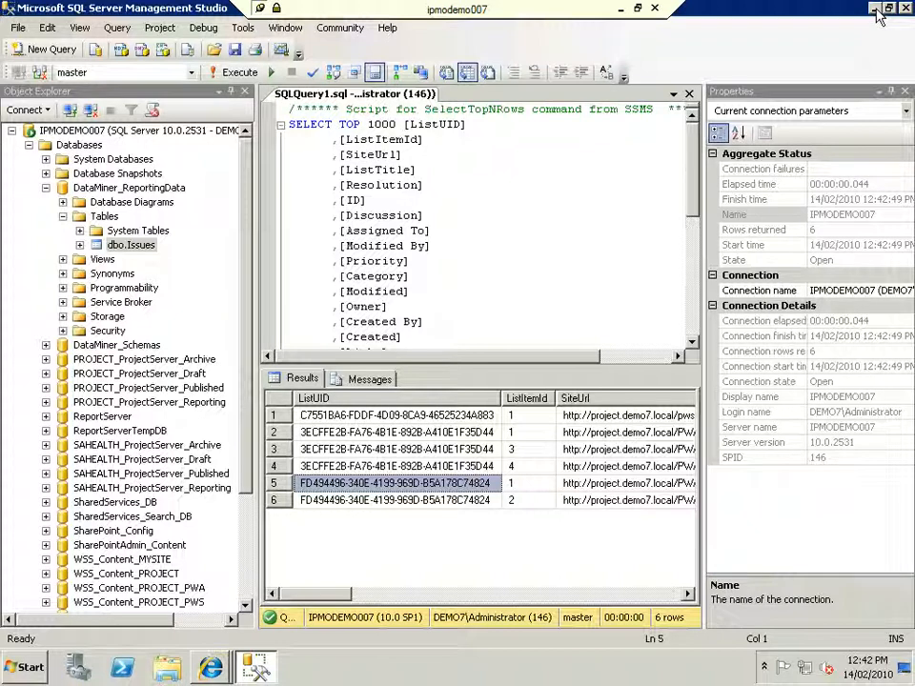
# - Examine the SiteUrl, ListTitle and Resolution columns of the mined issue rows, comparing which workspace each row comes from
pyautogui.moveTo(338, 594); pyautogui.dragTo(404, 597)
pyautogui.click(352, 432)
pyautogui.click(440, 433)
pyautogui.click(331, 436)
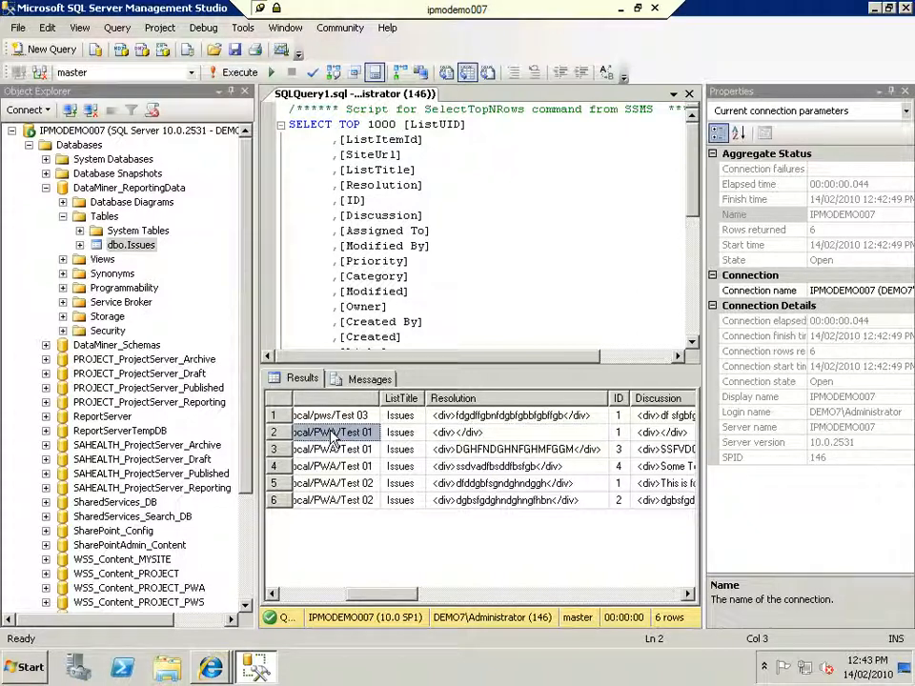
pyautogui.click(402, 433)
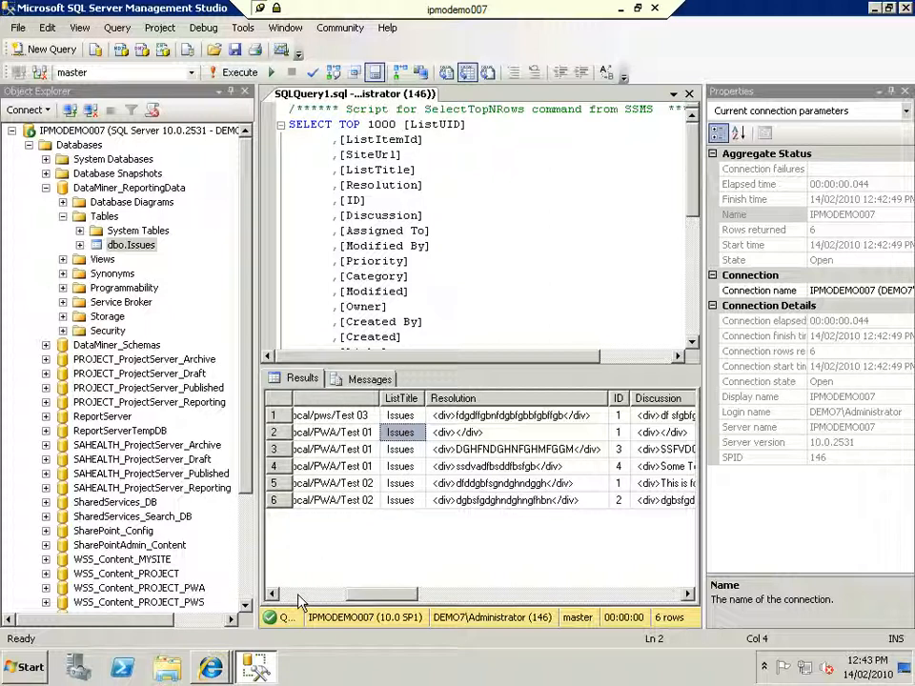
pyautogui.click(211, 670)
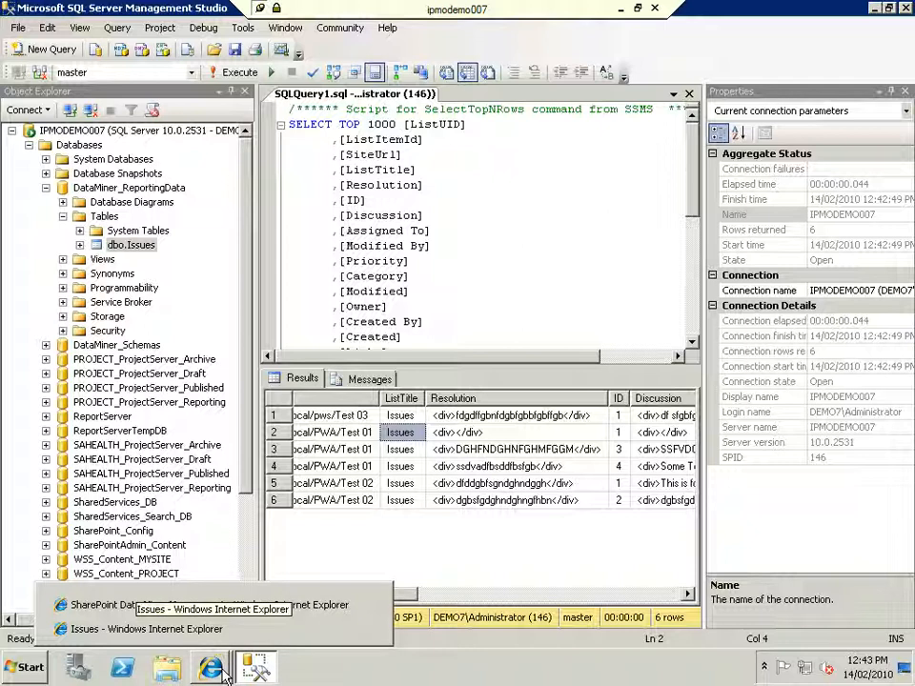
pyautogui.click(402, 459)
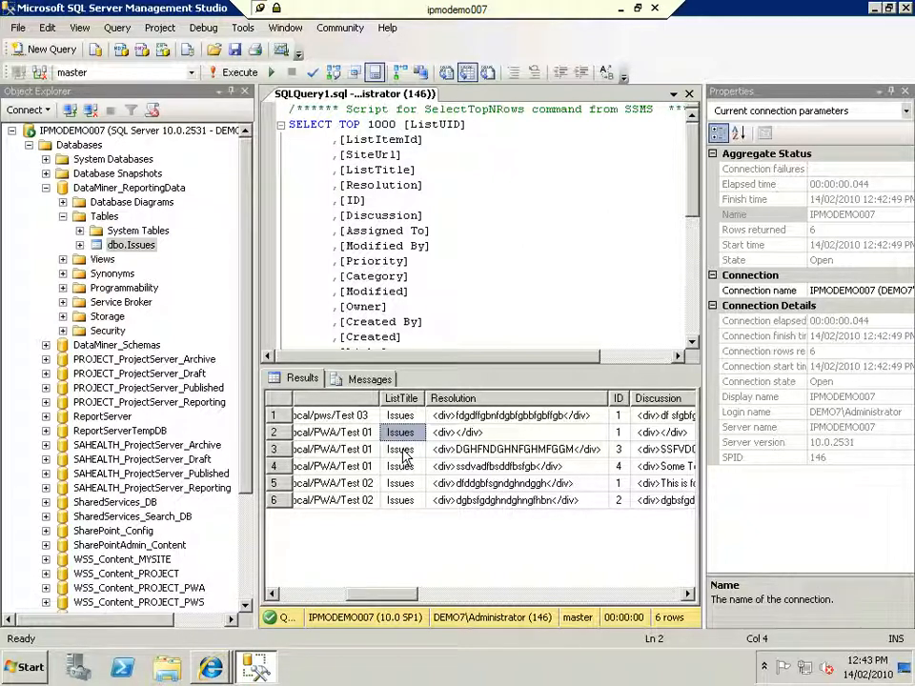